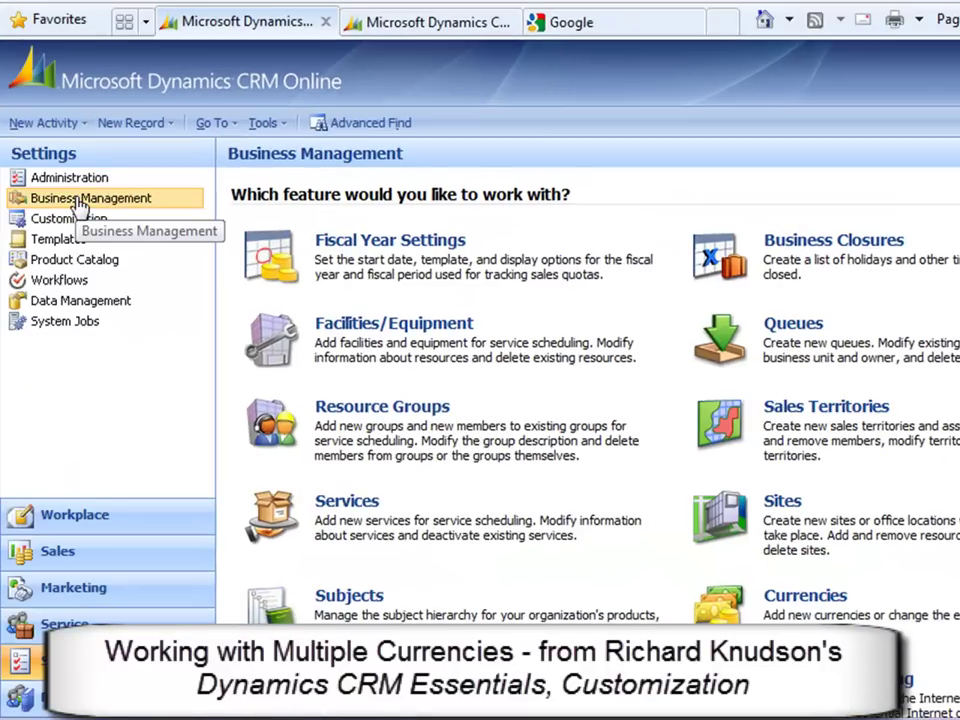
Open the Currencies list and start a new, blank currency record
left_click(805, 596)
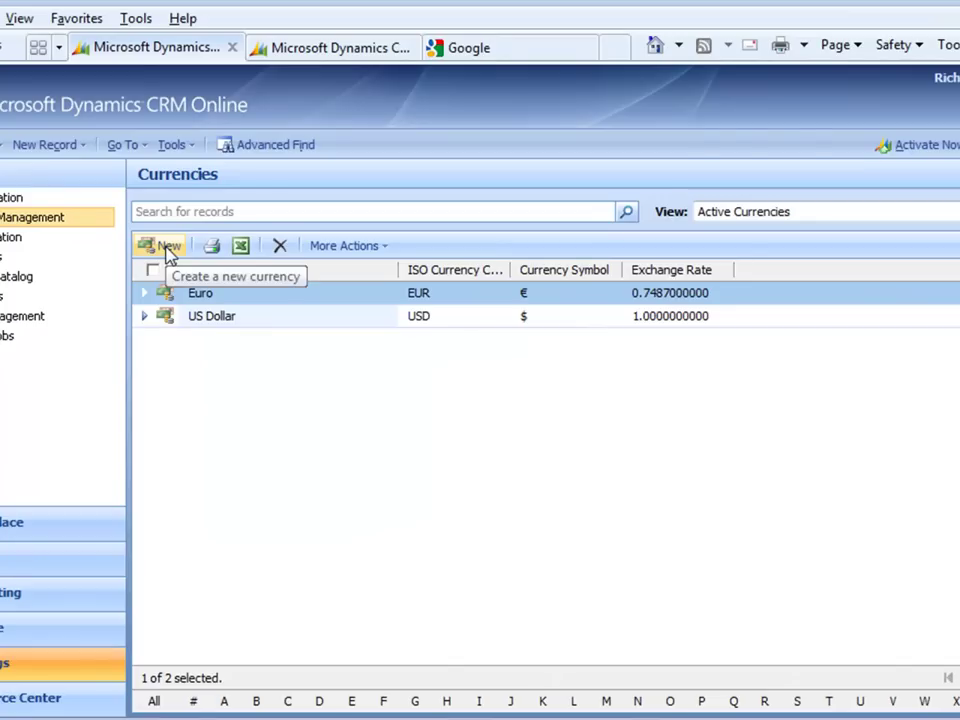
left_click(168, 246)
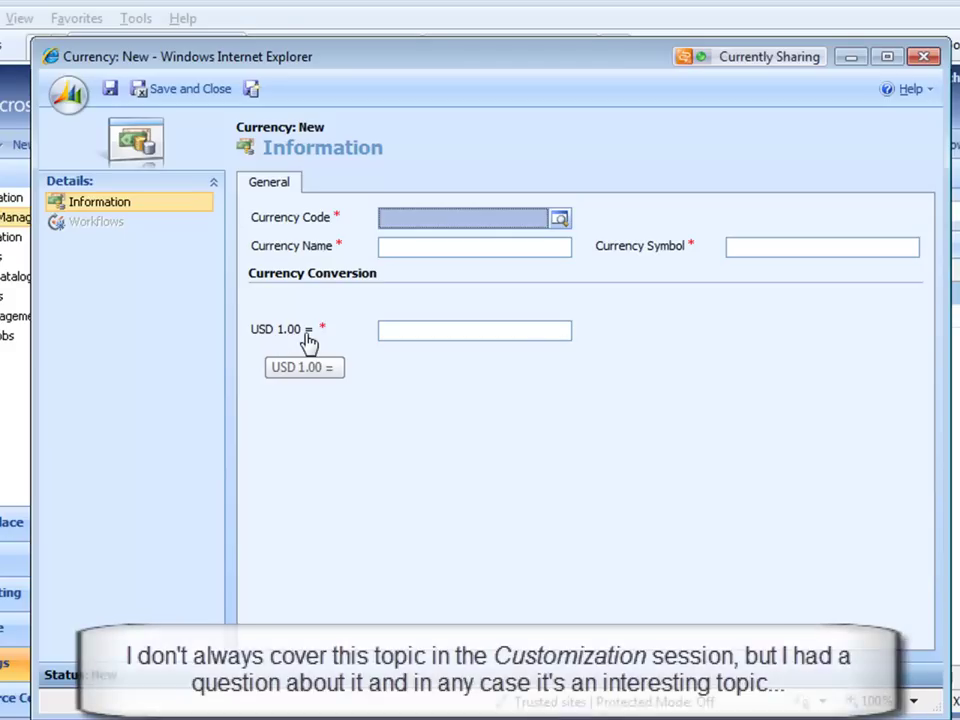
Add Albania's Lek (ALL) at 5,280 per USD 1.00, save, and check the currencies list
left_click(440, 250)
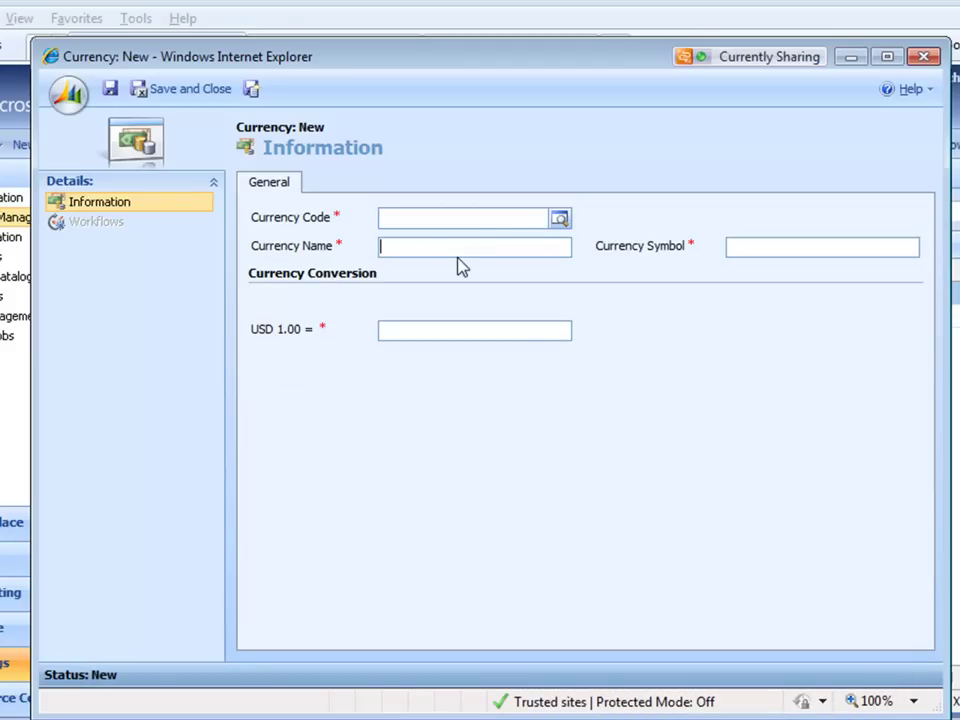
left_click(560, 219)
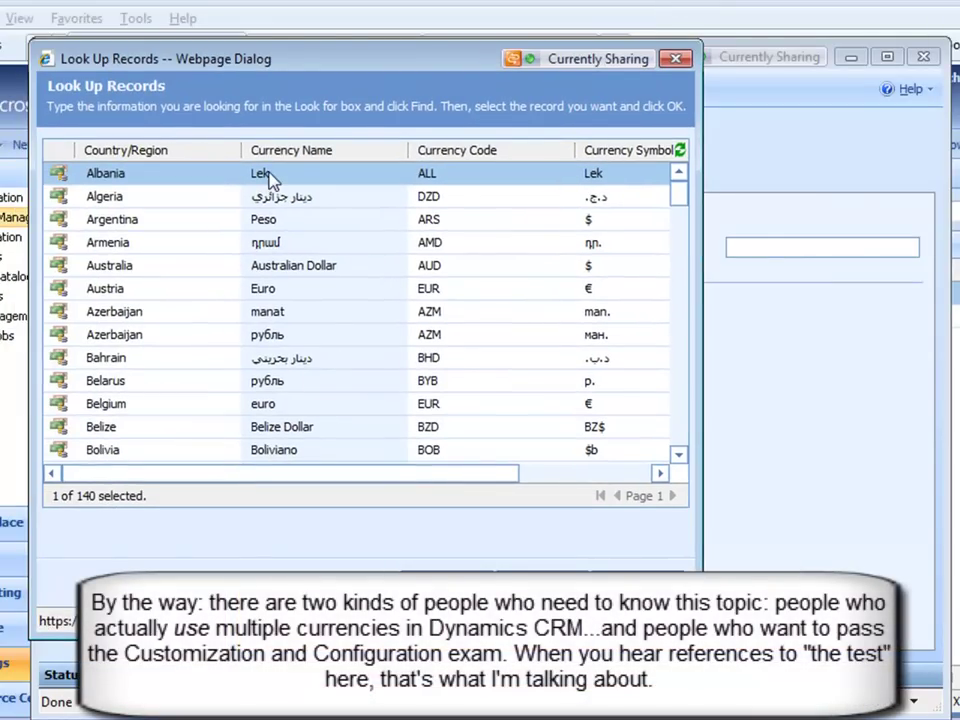
double_click(305, 178)
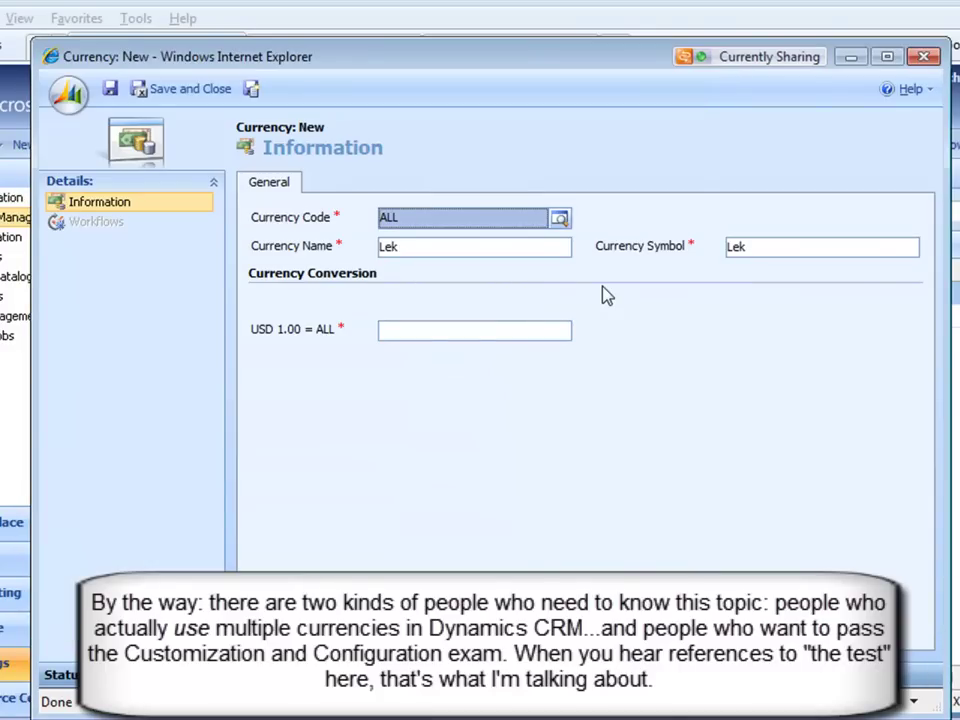
left_click(475, 336)
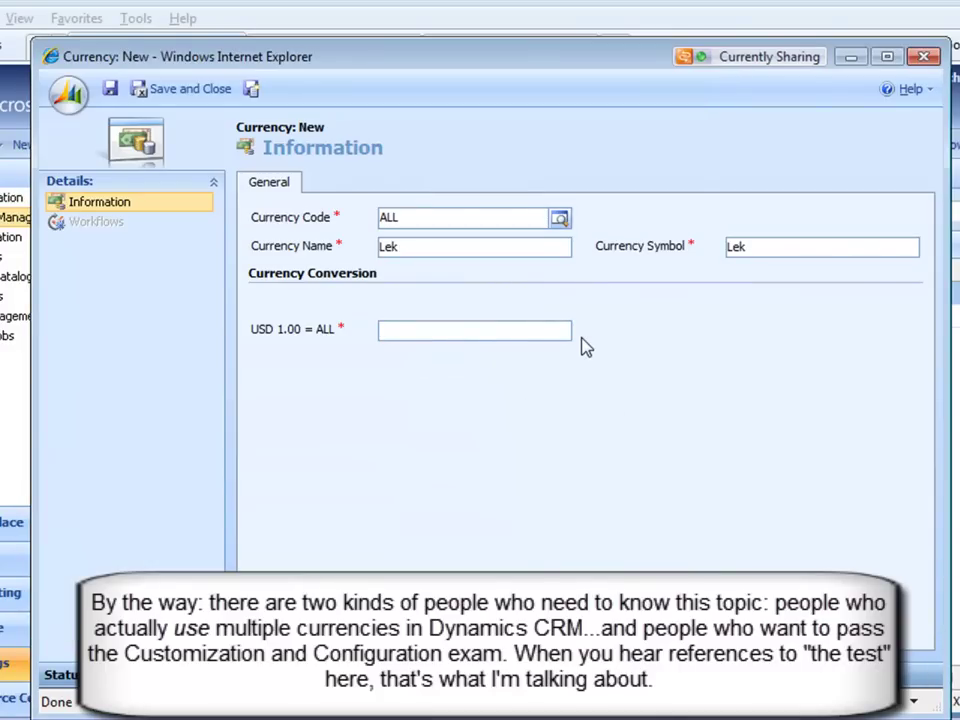
type("5280")
left_click(586, 346)
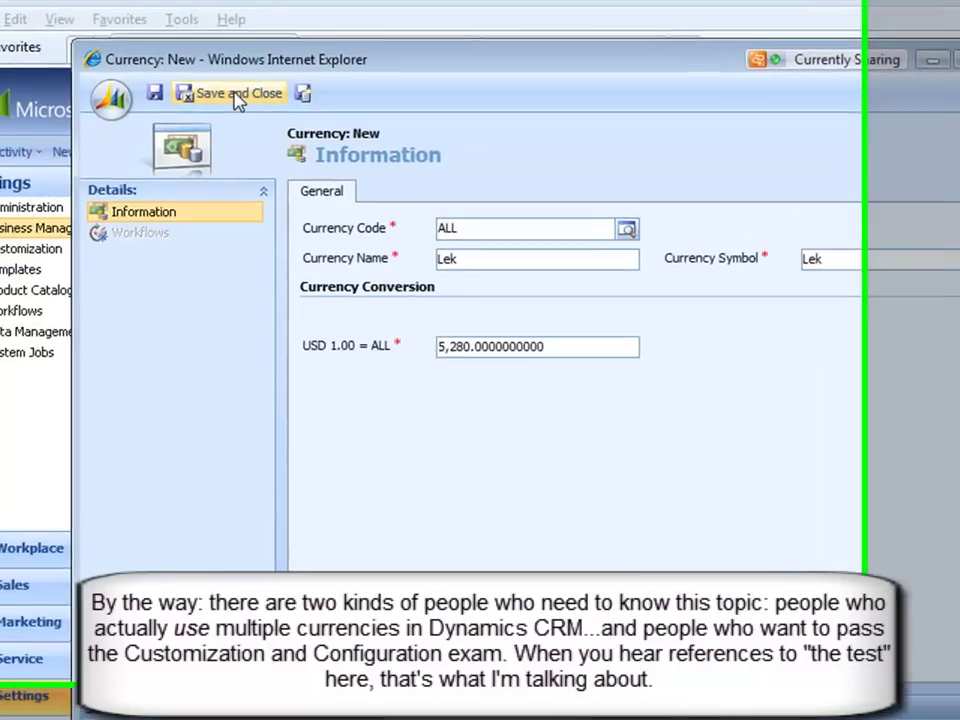
left_click(188, 89)
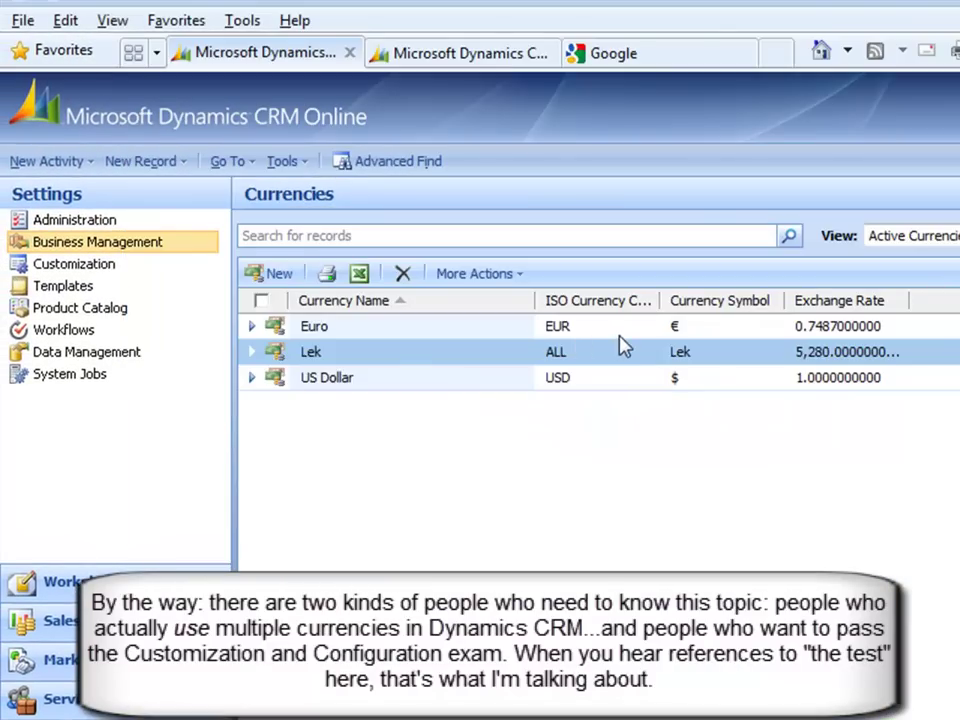
left_click(612, 330)
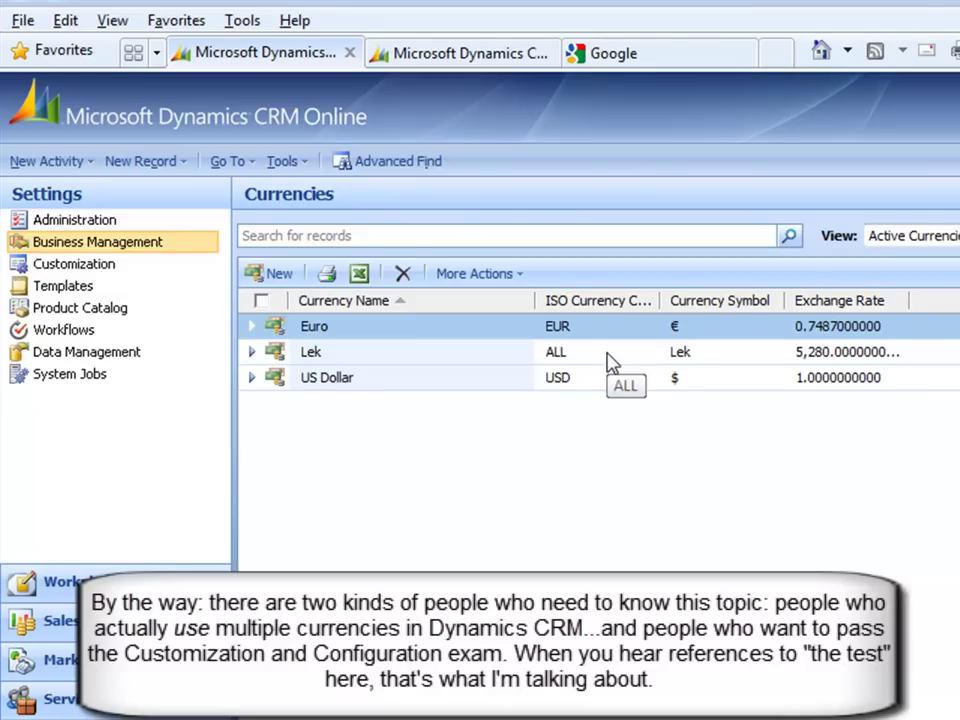
left_click(612, 362)
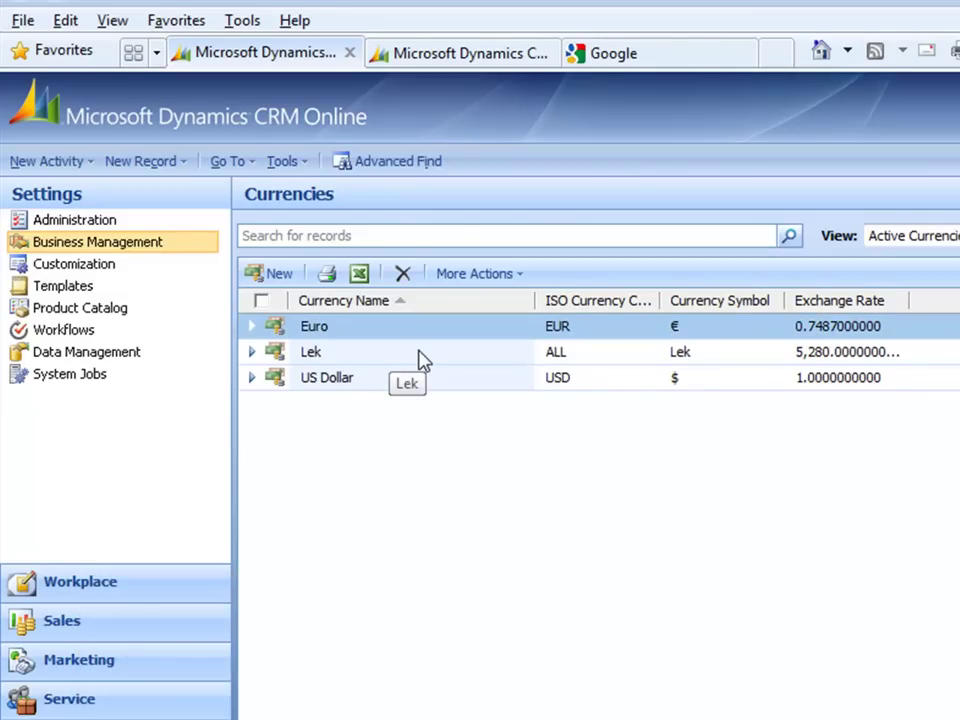
Start a new opportunity and pick Euro as its currency from the currency lookup
left_click(70, 634)
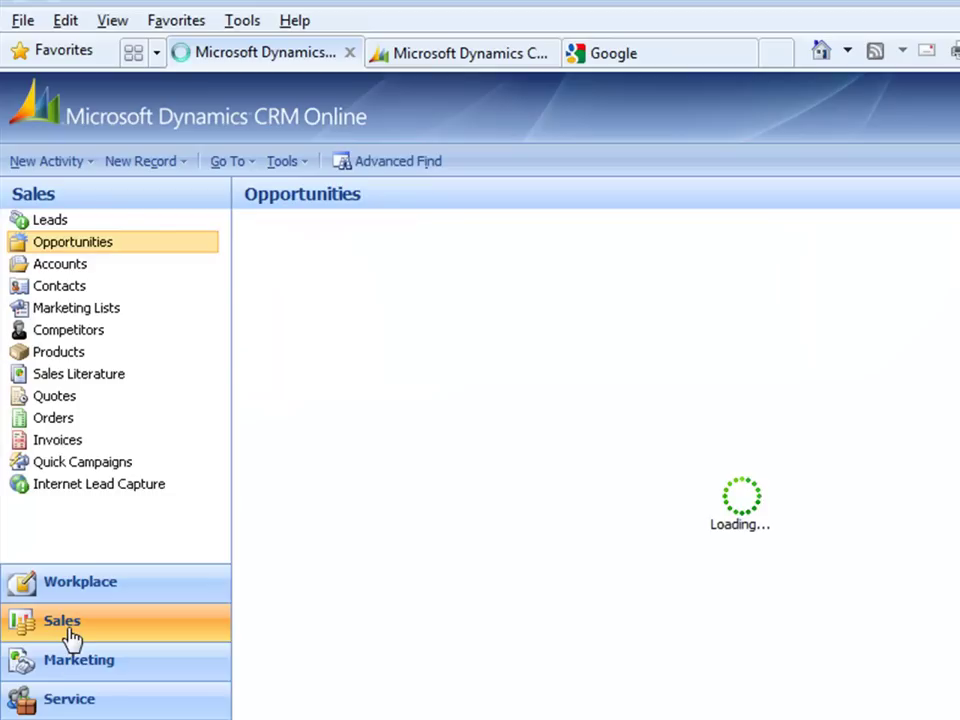
left_click(276, 283)
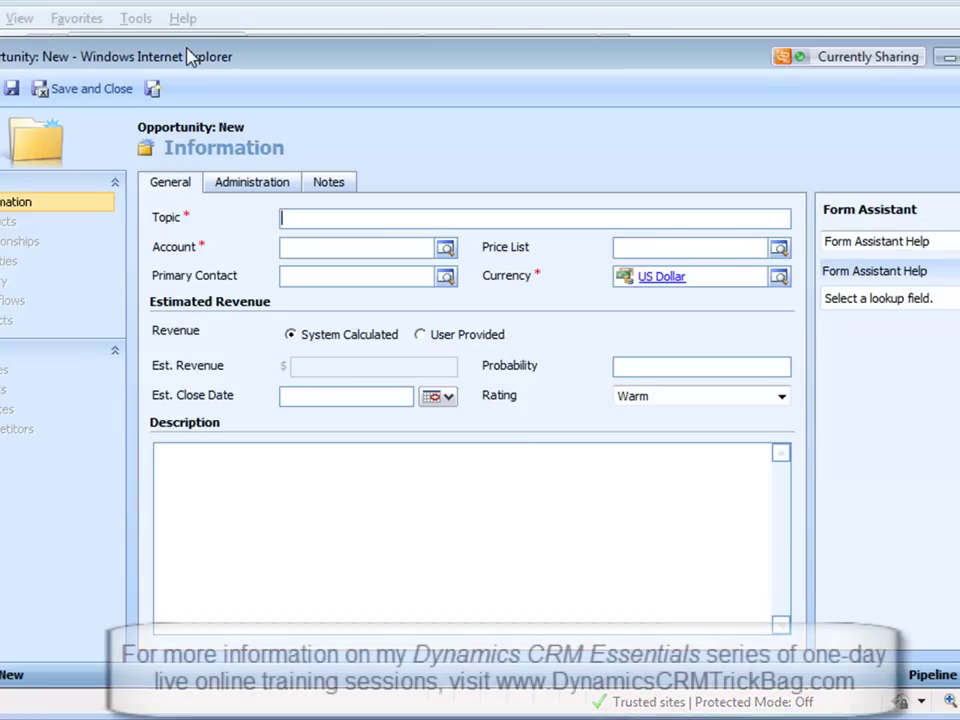
left_click(703, 285)
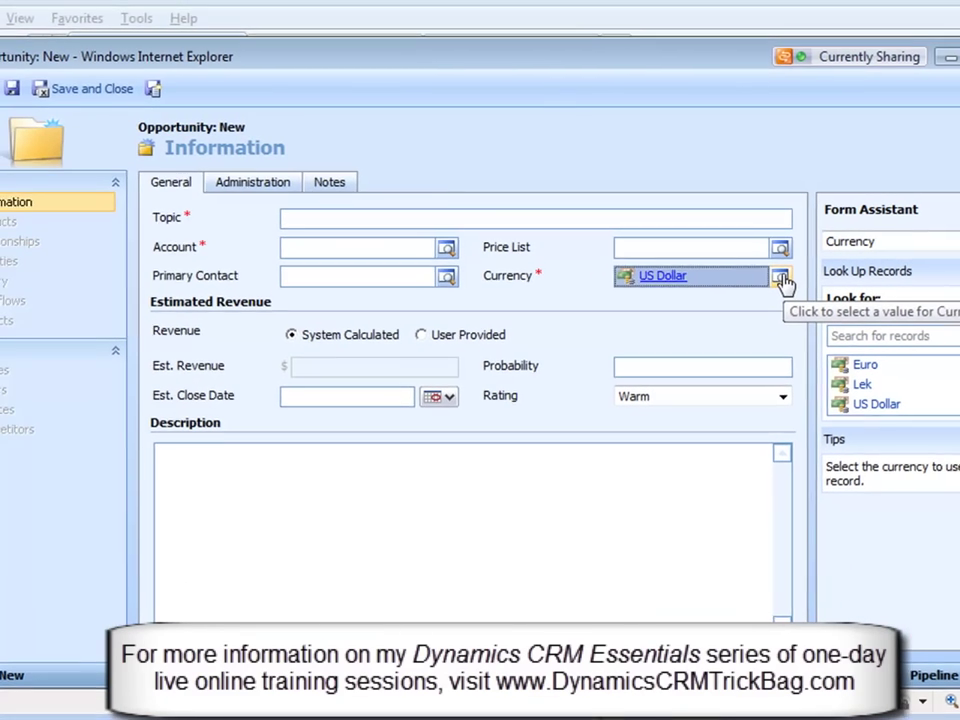
left_click(891, 331)
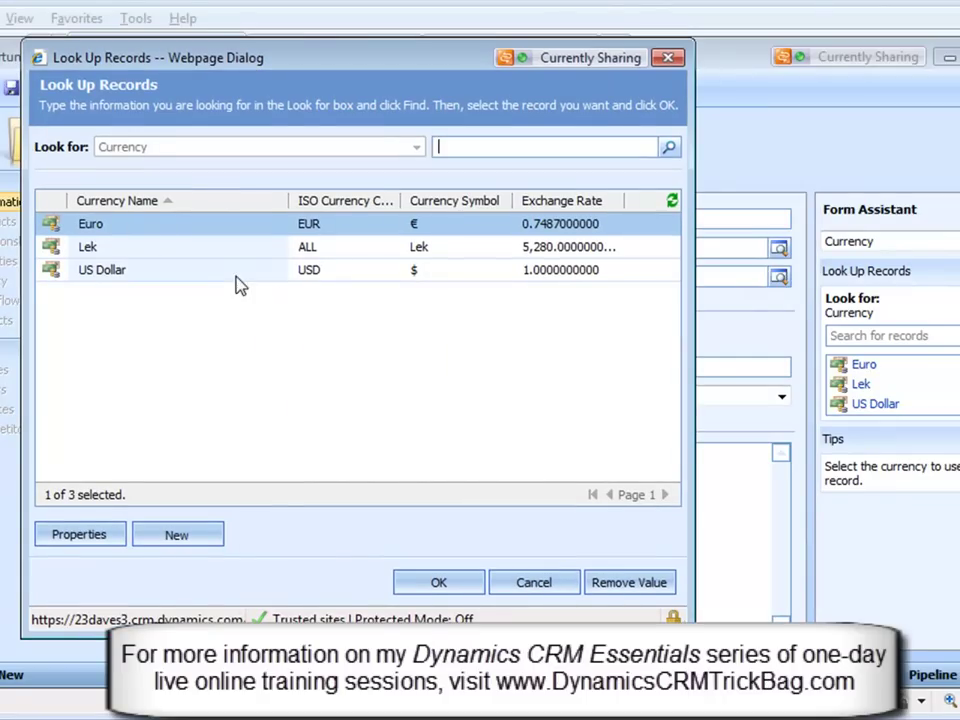
double_click(184, 234)
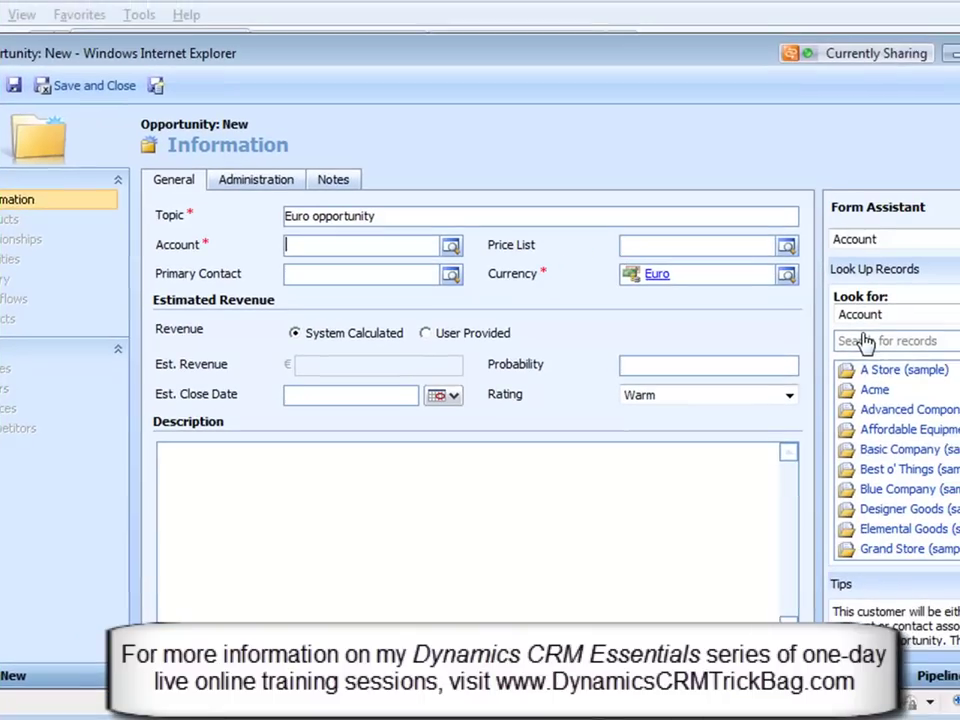
Set account Acme and a user-provided estimated revenue of 1000, then save the opportunity
left_click(866, 394)
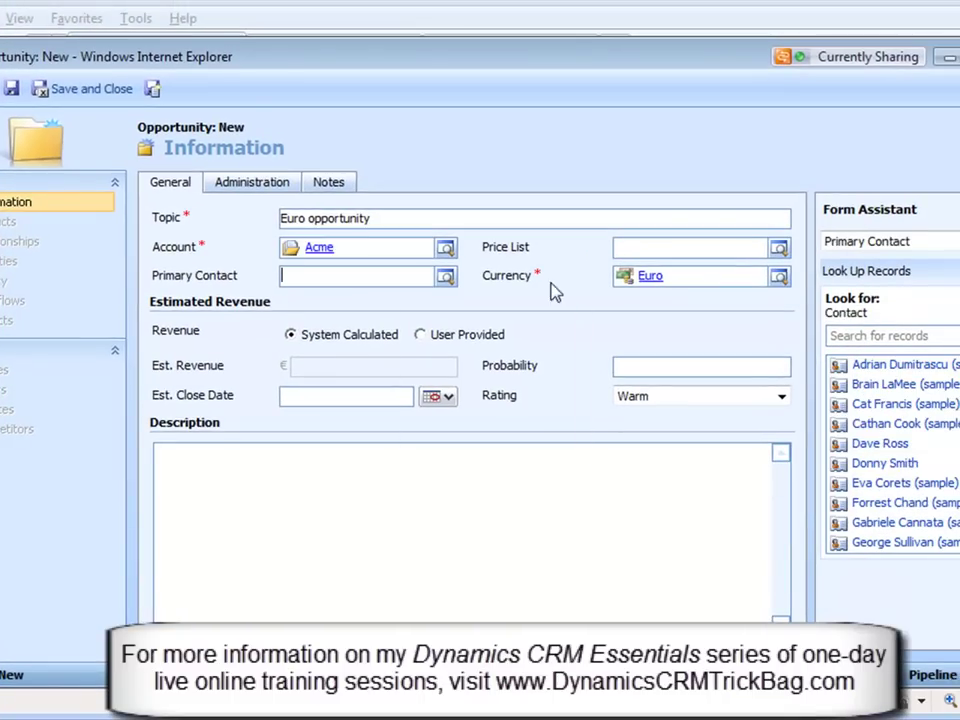
left_click(421, 336)
left_click(356, 360)
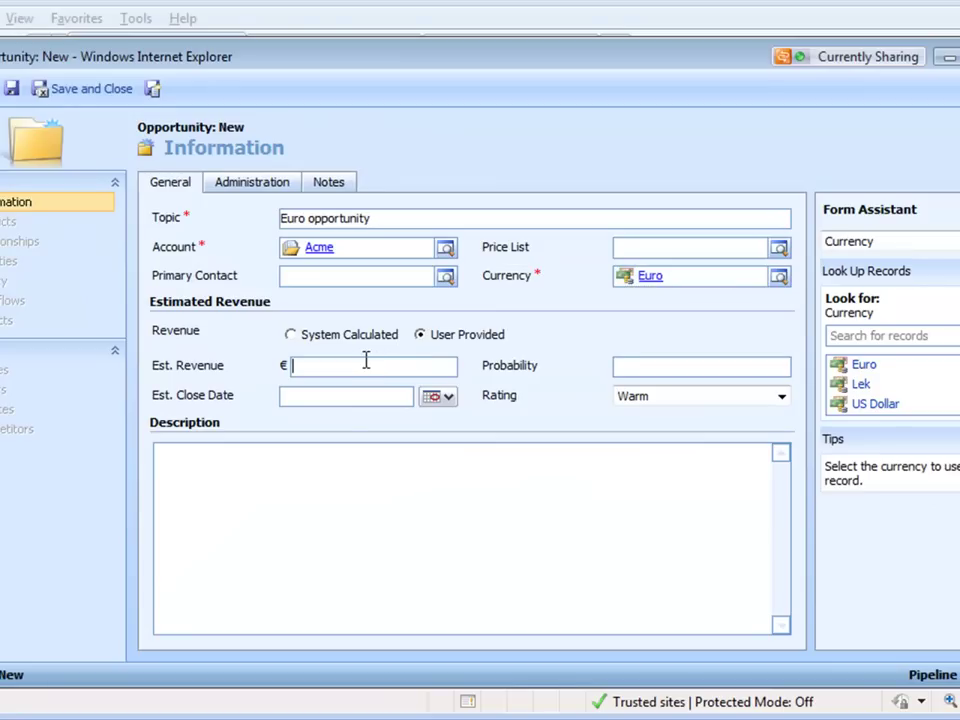
type("1000")
key("Tab")
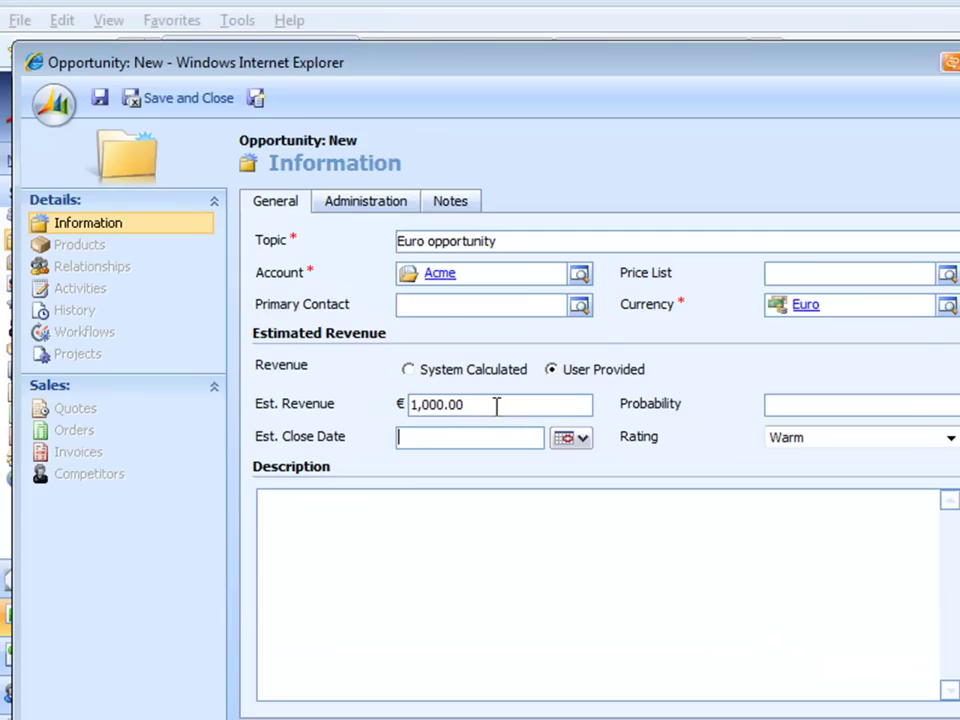
left_click(100, 98)
key("Return")
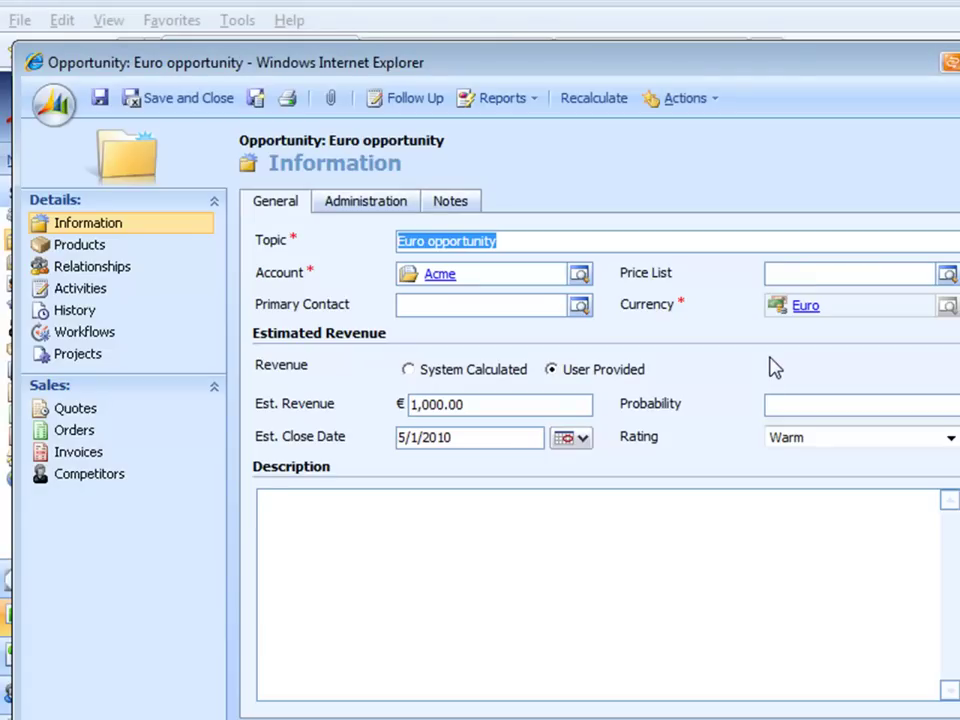
left_click(545, 404)
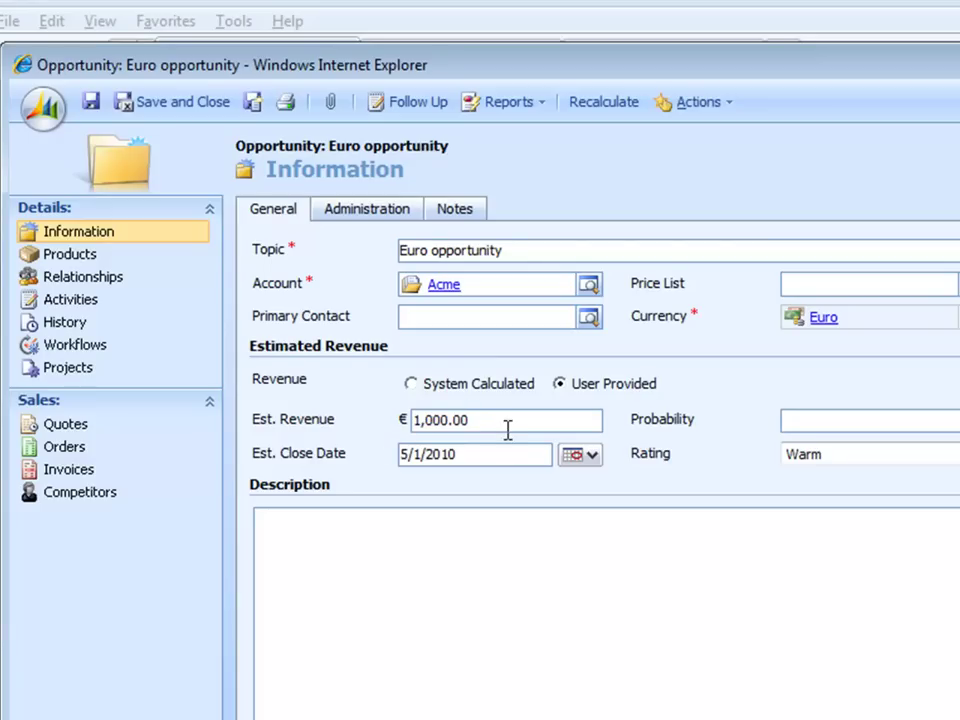
Save the opportunity, change the Euro rate to 0.8 per US dollar, and return to Sales
left_click(176, 101)
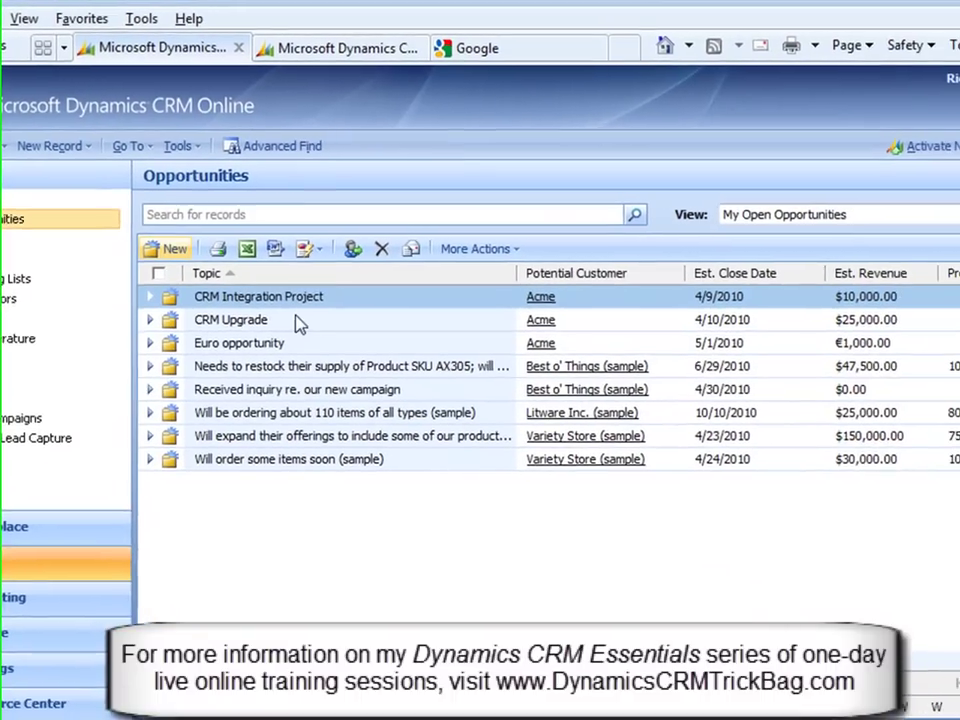
left_click(43, 648)
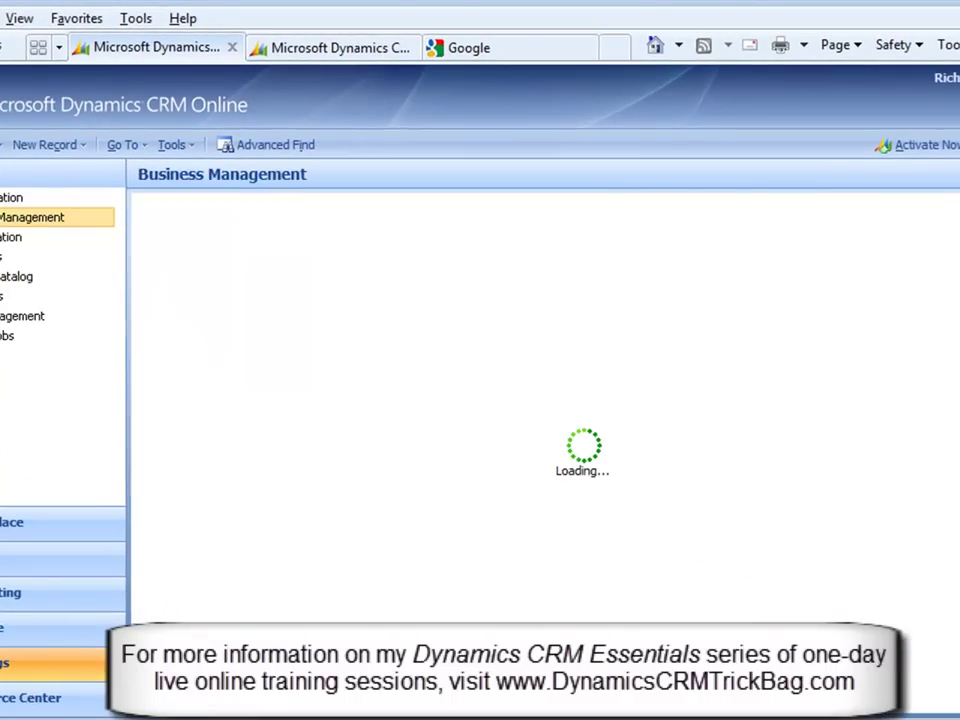
left_click(692, 601)
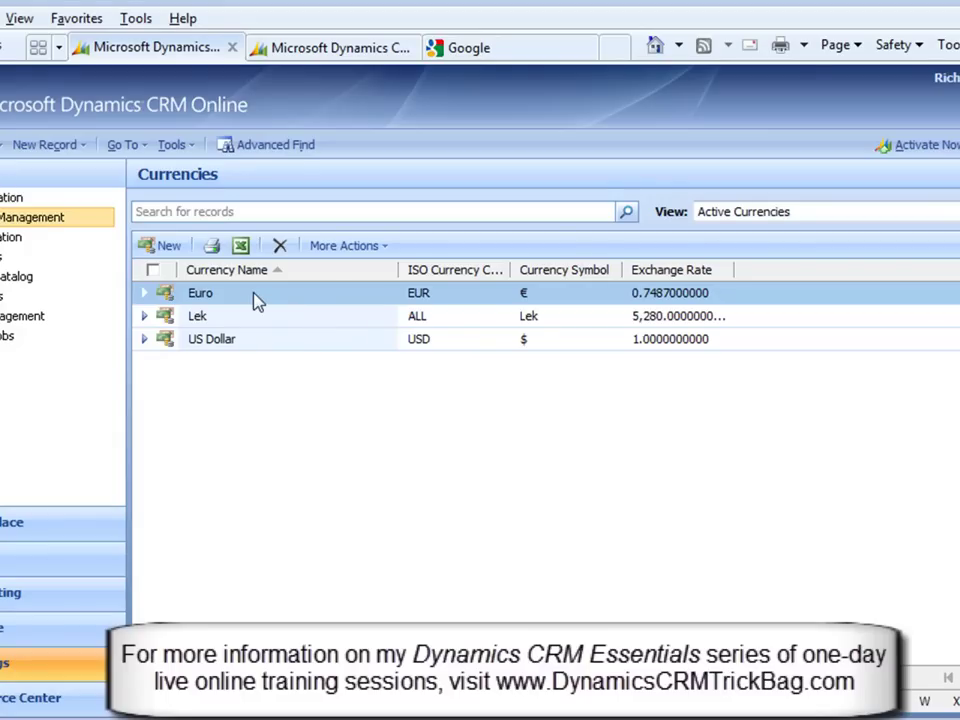
double_click(255, 296)
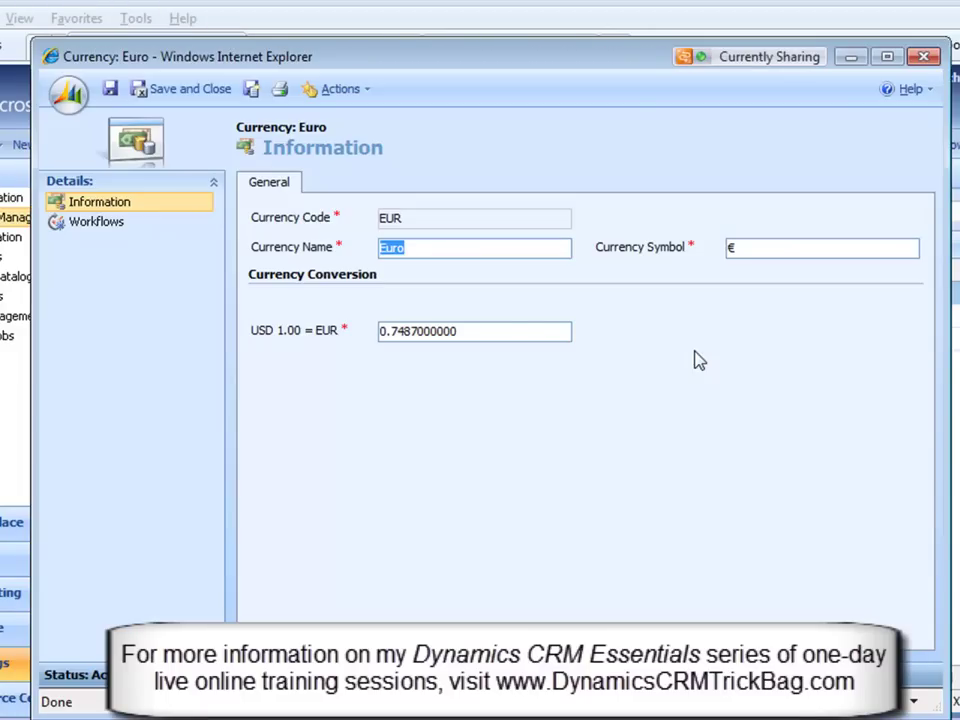
left_click(514, 334)
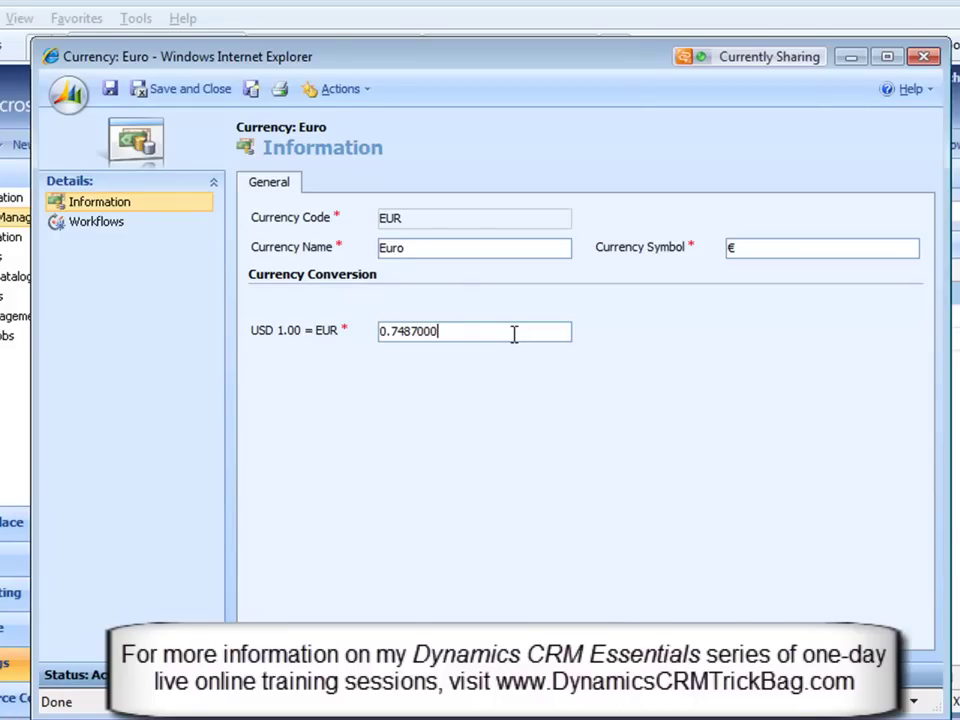
key("BackSpace")
key("BackSpace")
key("BackSpace")
key("BackSpace")
key("BackSpace")
key("BackSpace")
key("BackSpace")
type("8")
left_click(548, 349)
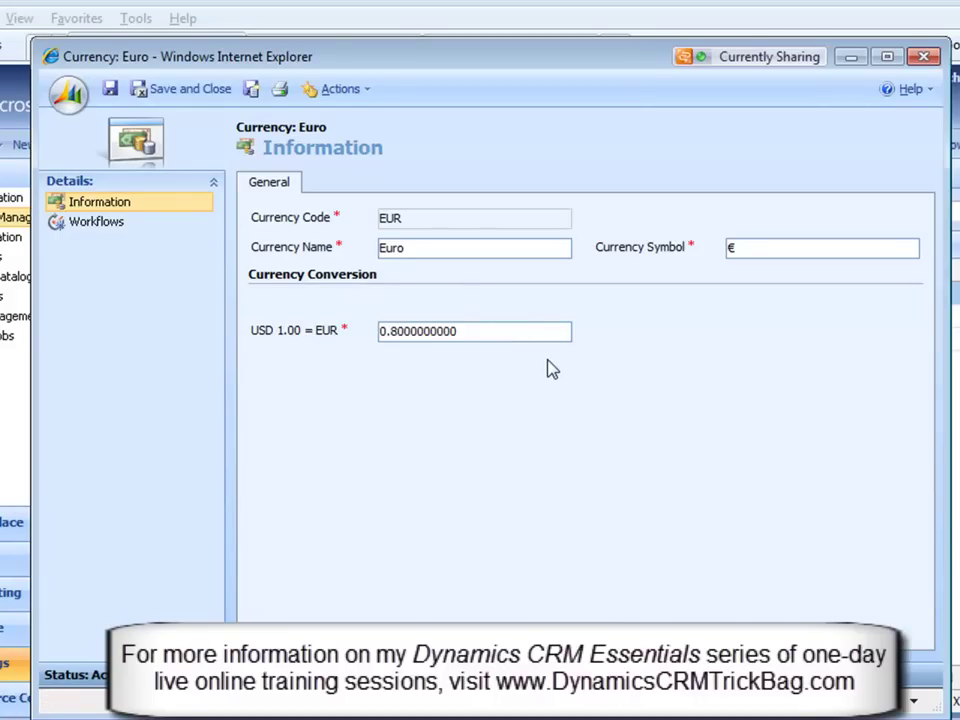
left_click(166, 90)
left_click(21, 561)
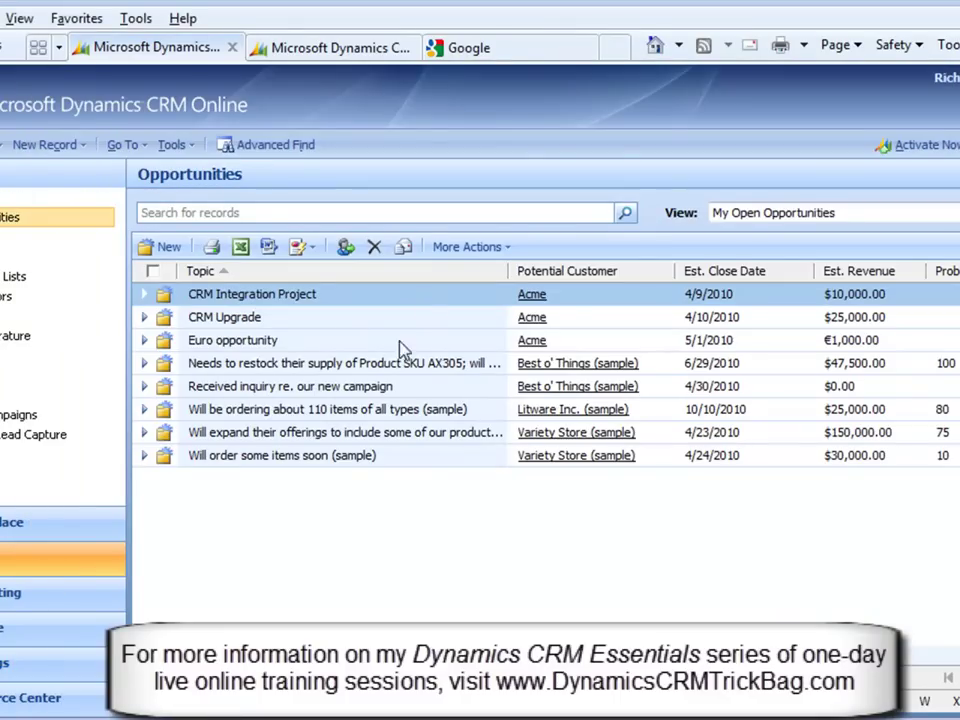
Reopen the Euro opportunity to check its €1,000.00 revenue, then close it and go to Settings
double_click(369, 342)
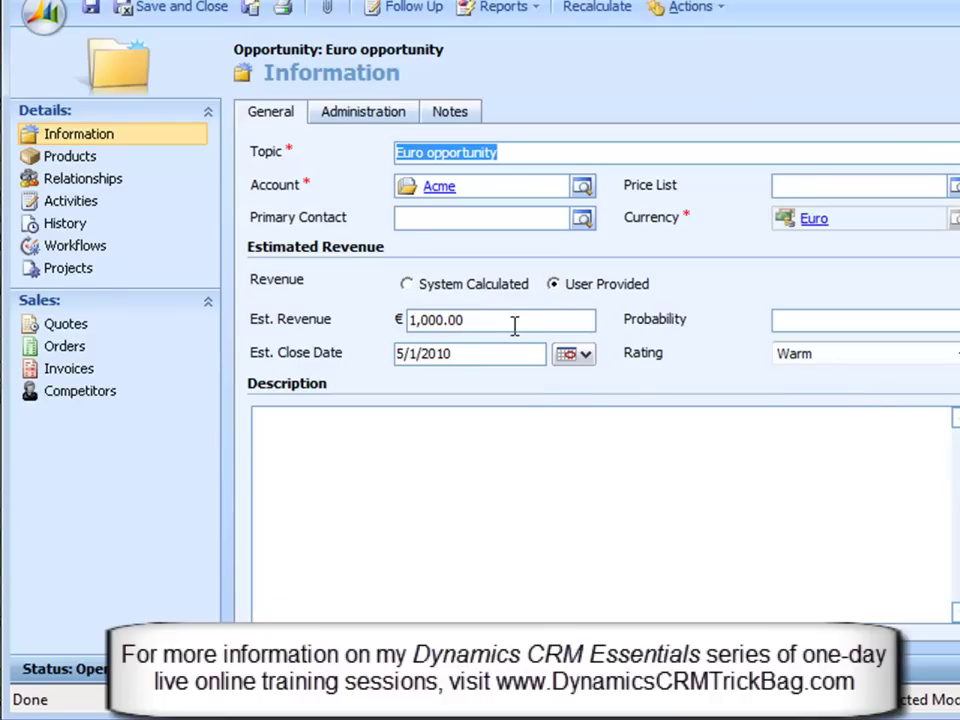
left_click(507, 325)
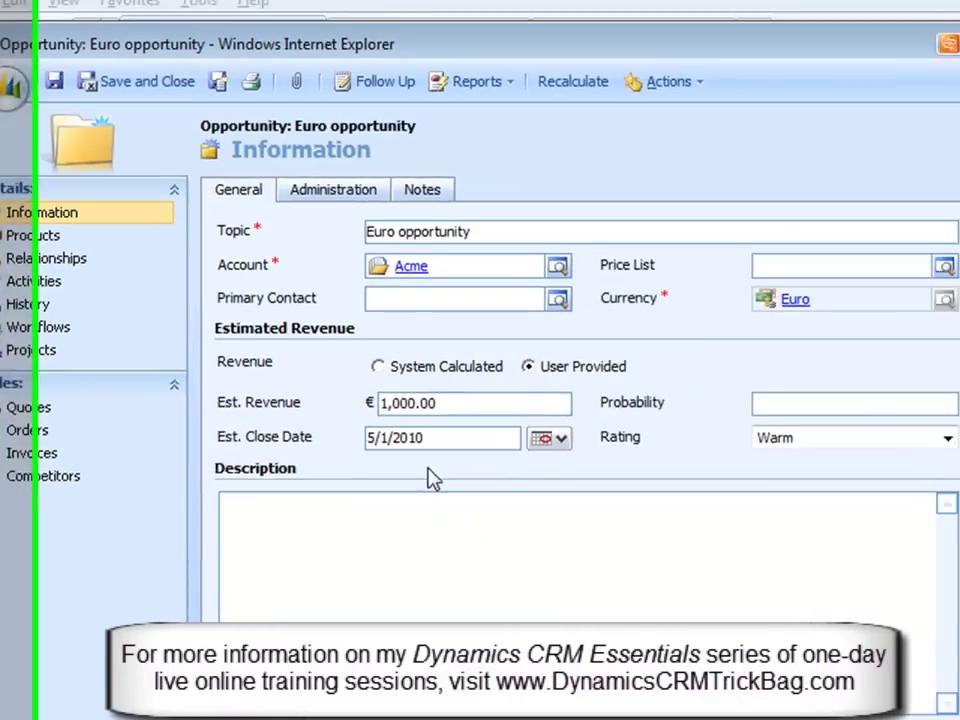
key("alt+s")
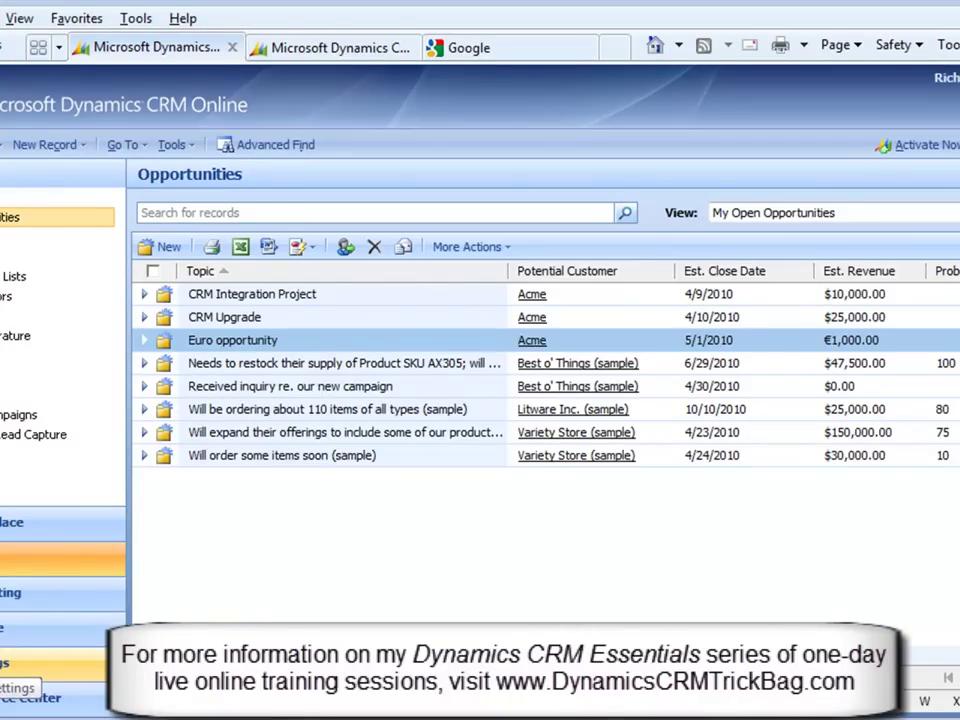
left_click(8, 671)
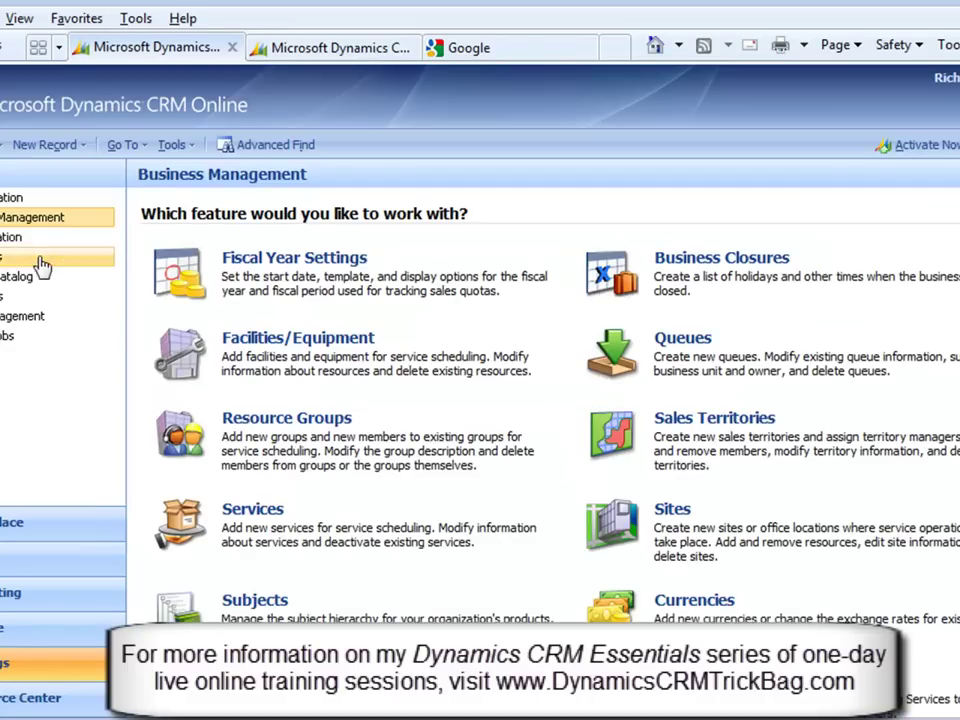
Open the main form of the Opportunity entity under Customize Entities
left_click(8, 238)
left_click(250, 261)
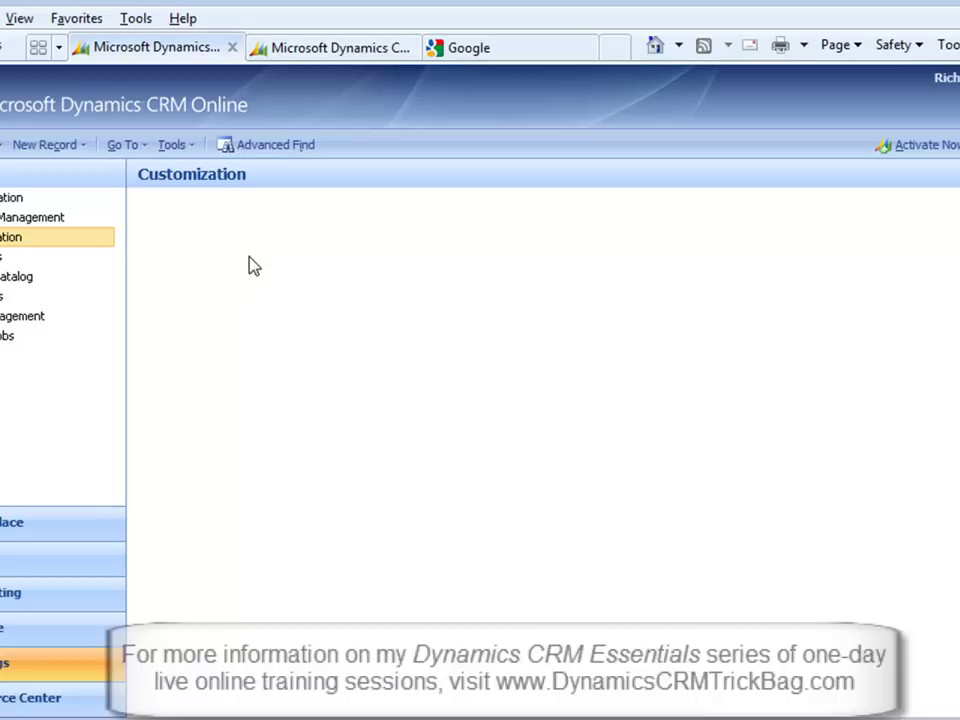
scroll(330, 470, "down", 6)
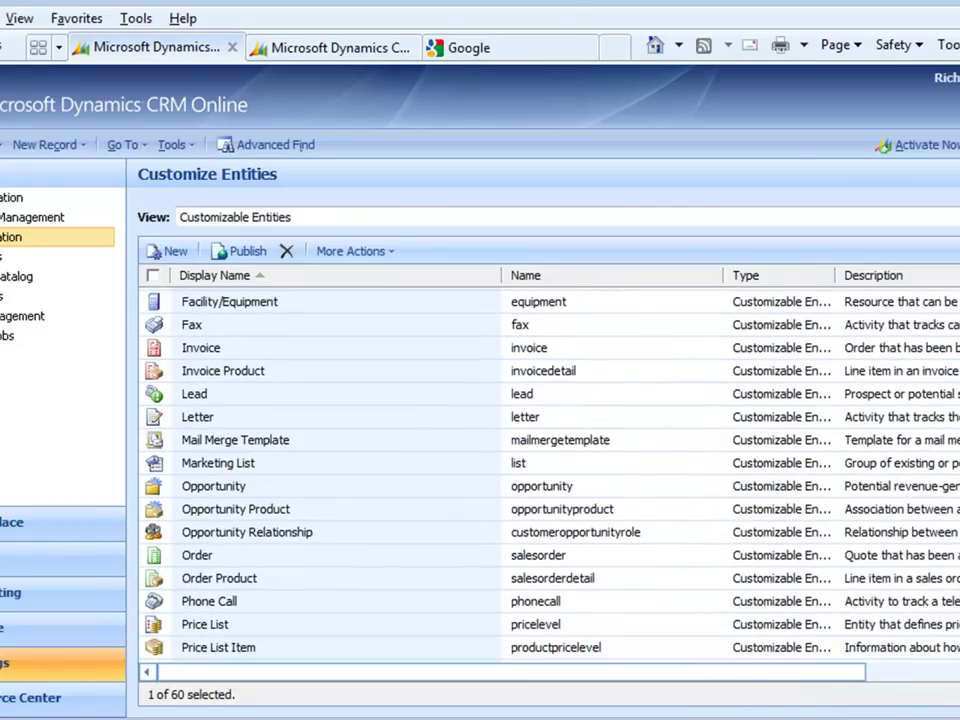
left_click(303, 450)
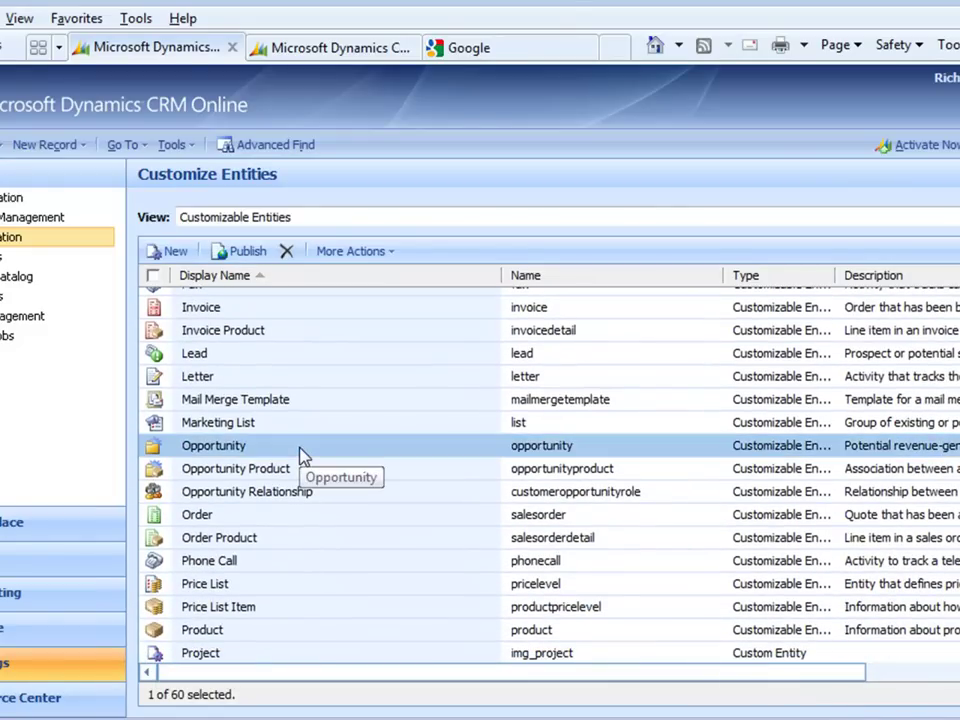
double_click(303, 452)
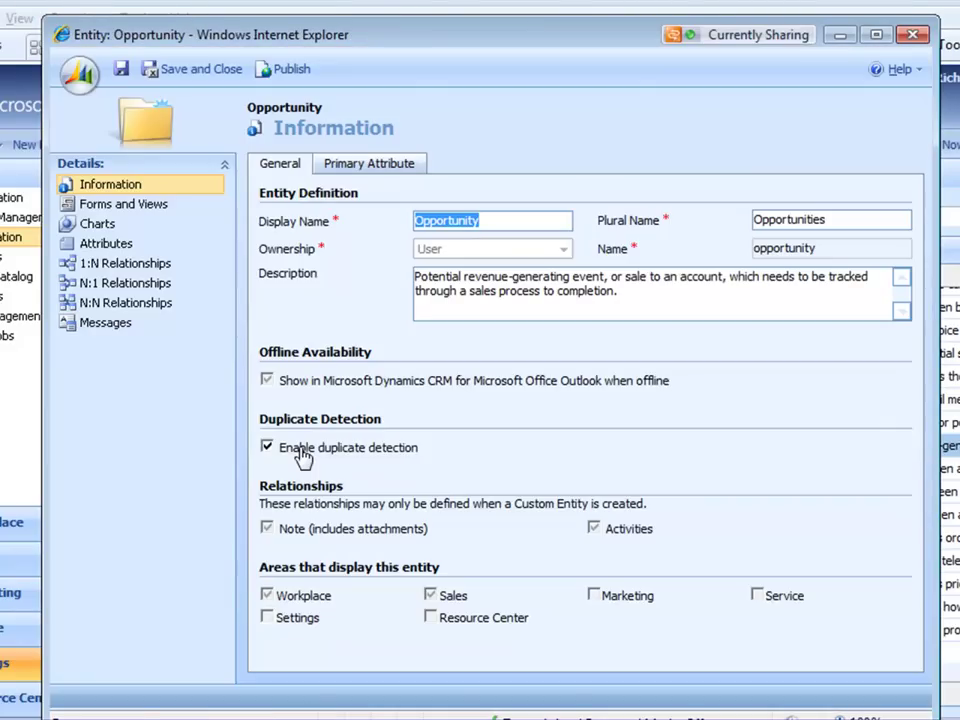
left_click(112, 204)
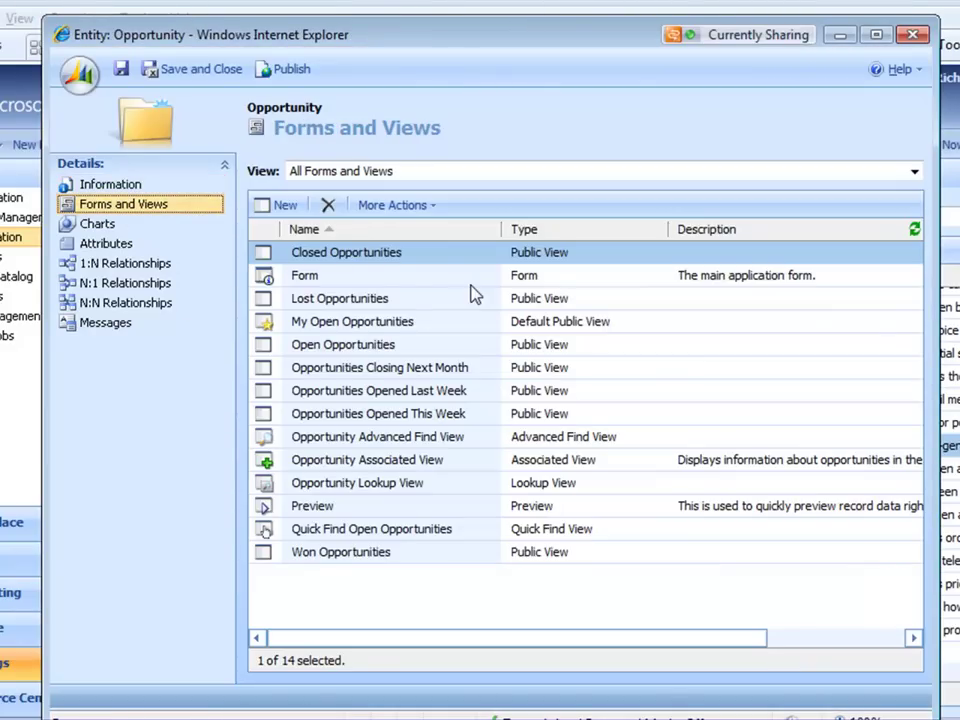
left_click(400, 284)
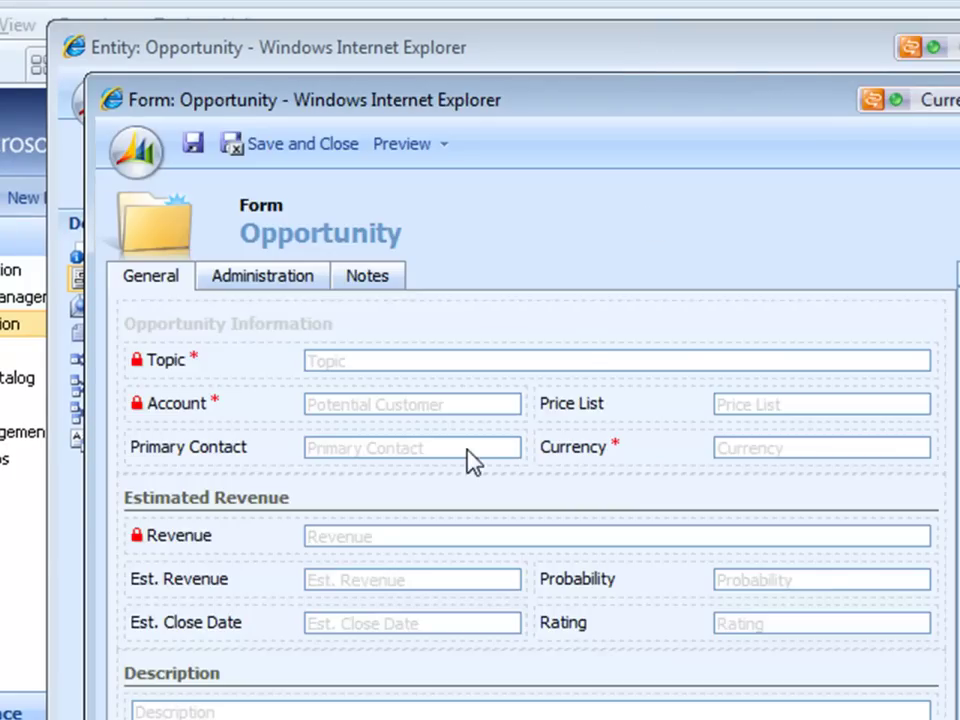
Add the Est. Revenue (Base) field and place it just below Est. Revenue
left_click(250, 590)
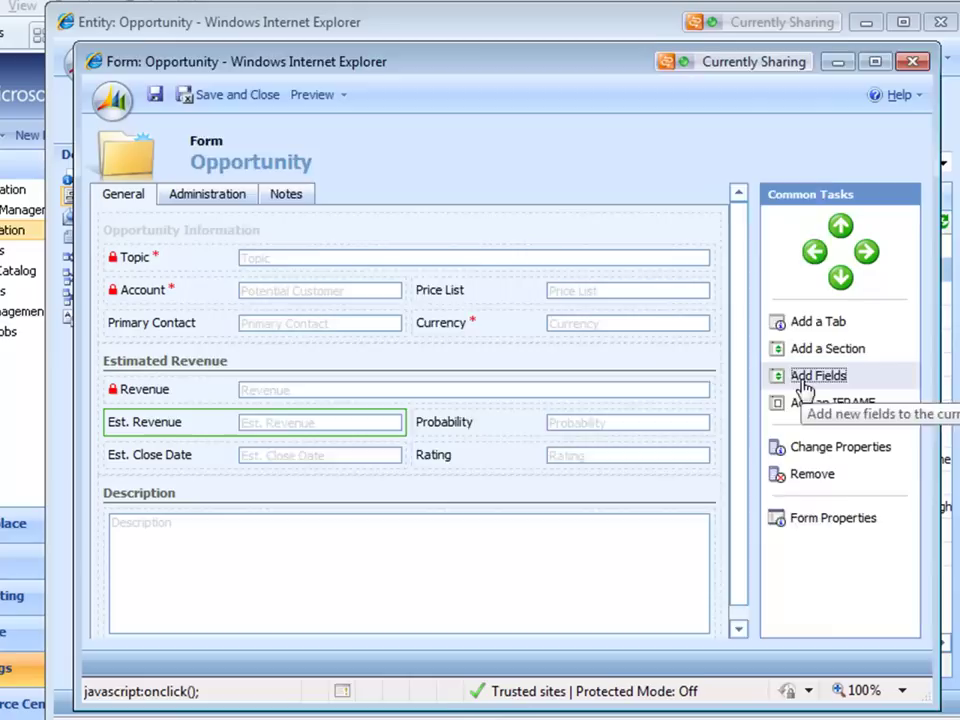
left_click(805, 385)
left_click(440, 300)
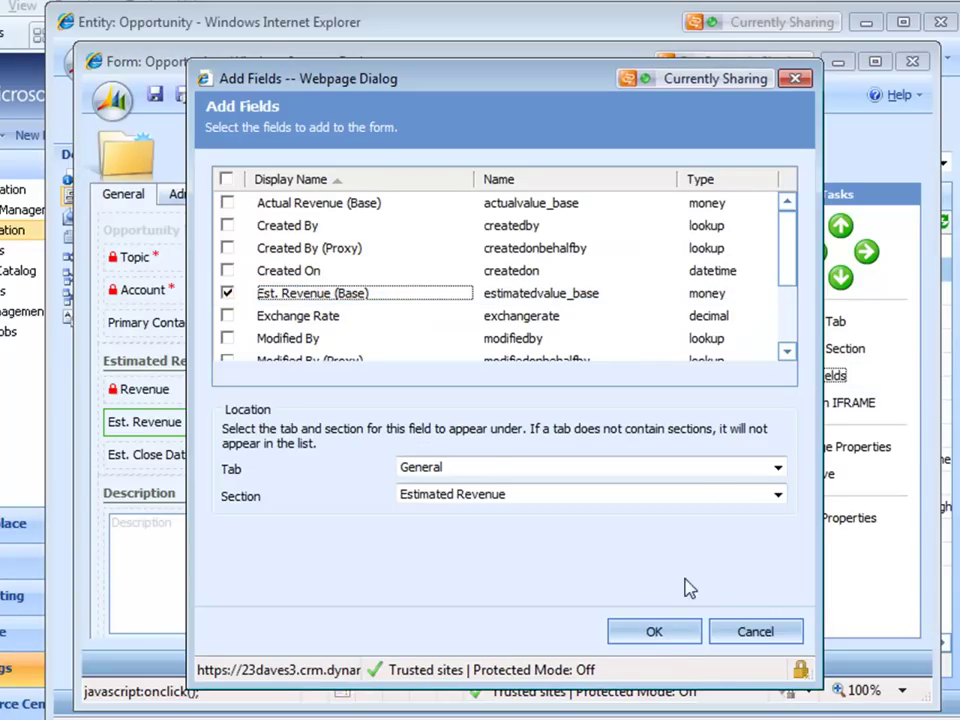
left_click(647, 630)
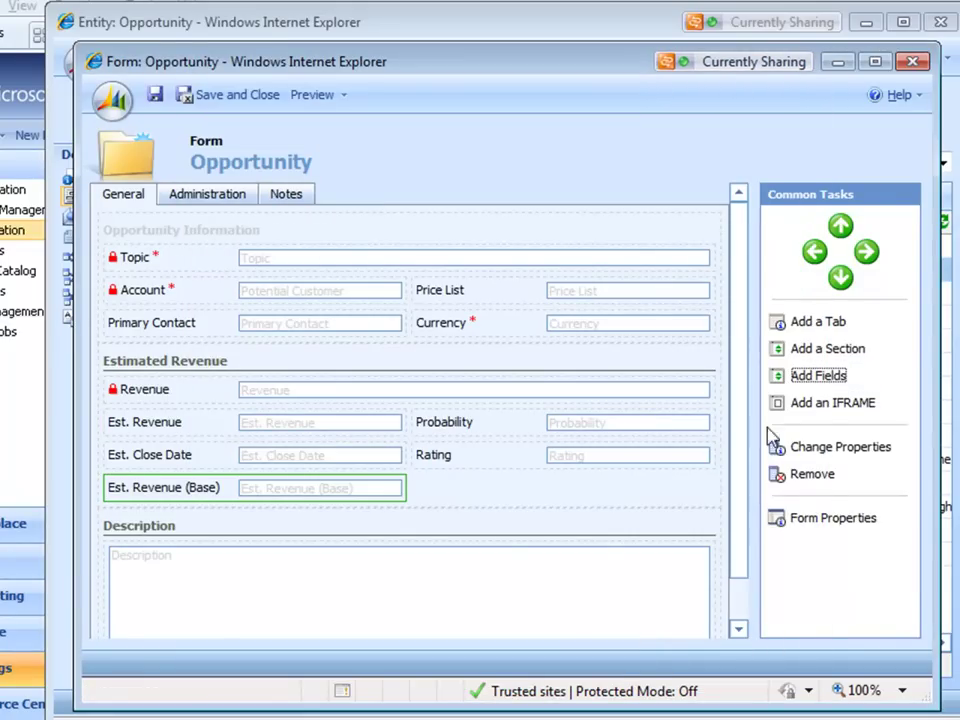
left_click(843, 232)
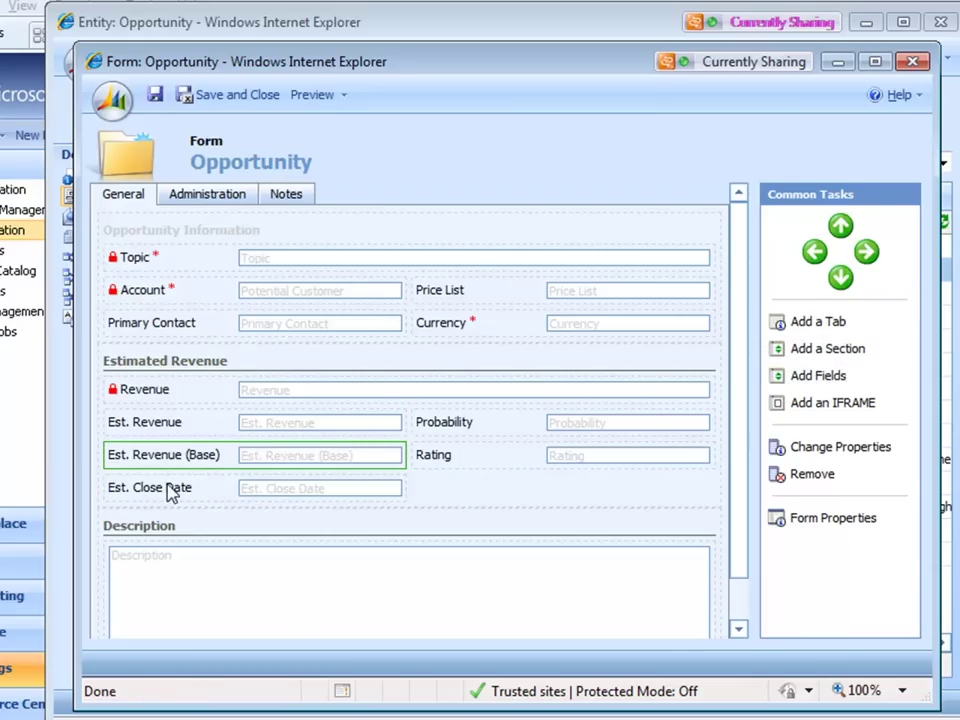
left_click(146, 424)
left_click(149, 457)
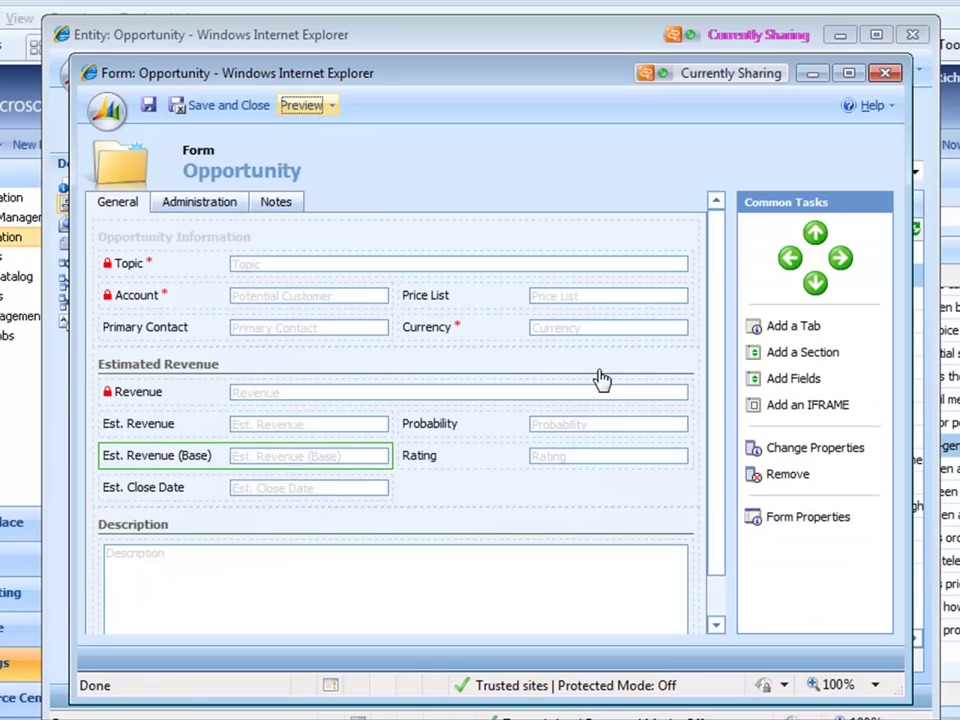
Save the form, publish the Opportunity customizations, and close the entity
left_click(220, 108)
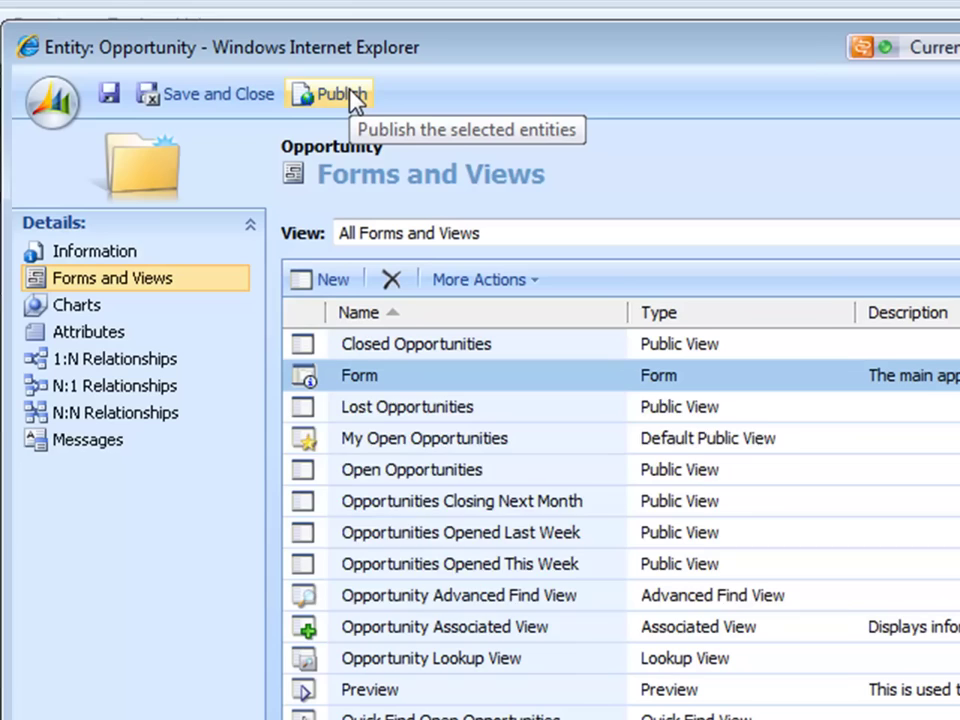
left_click(315, 82)
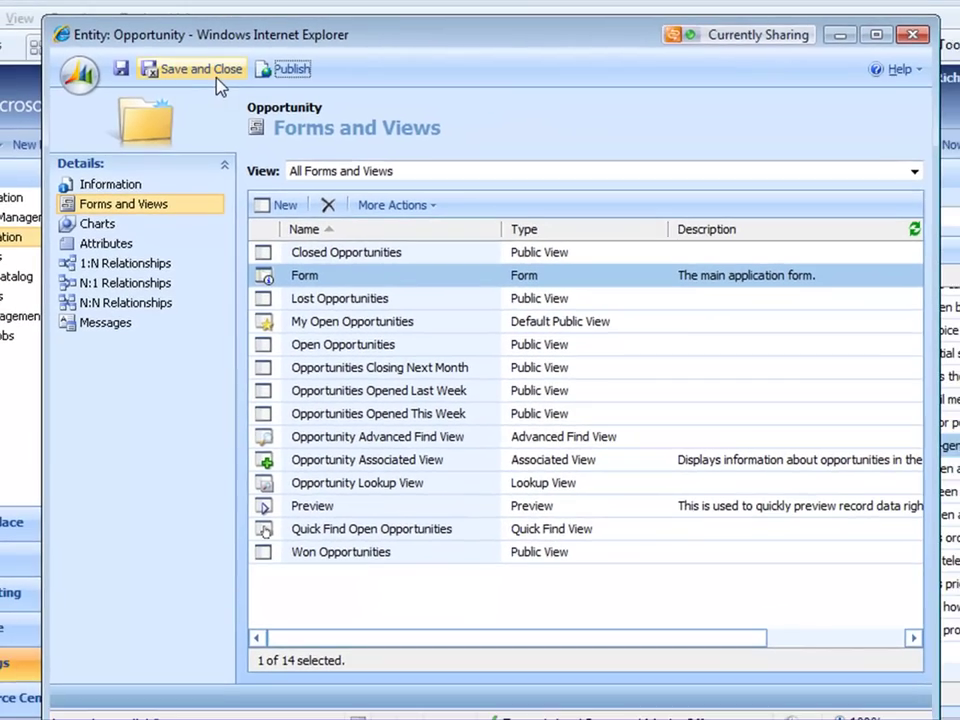
left_click(225, 98)
Go to Sales Opportunities to view the Euro opportunity's new base revenue
left_click(19, 568)
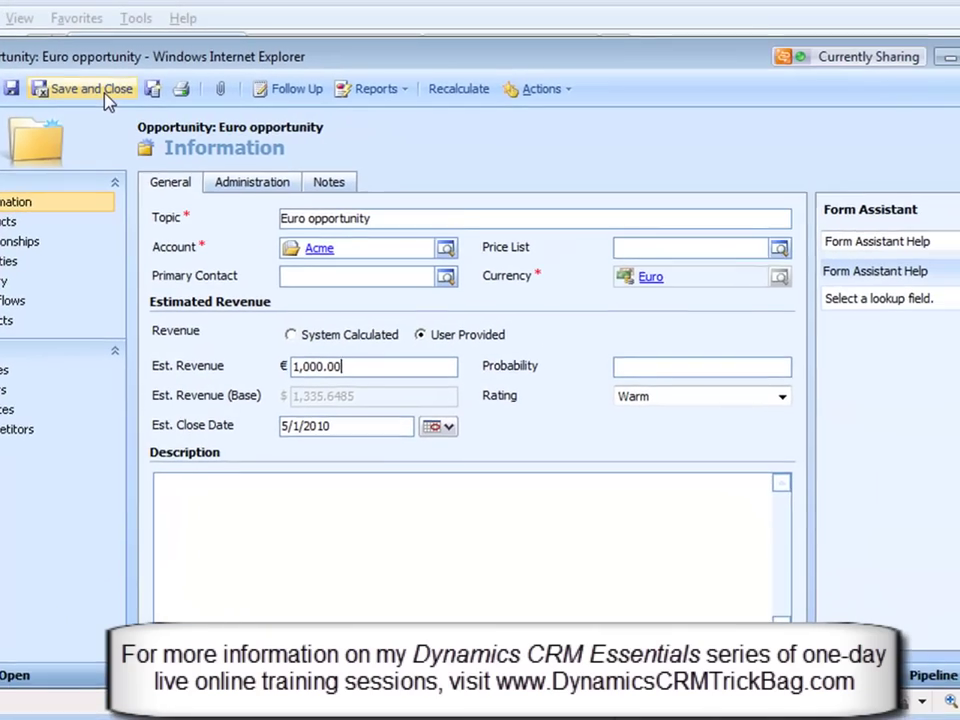
Set the Euro currency's exchange rate to 0.7487 per US dollar, save it, and return to Sales
left_click(218, 71)
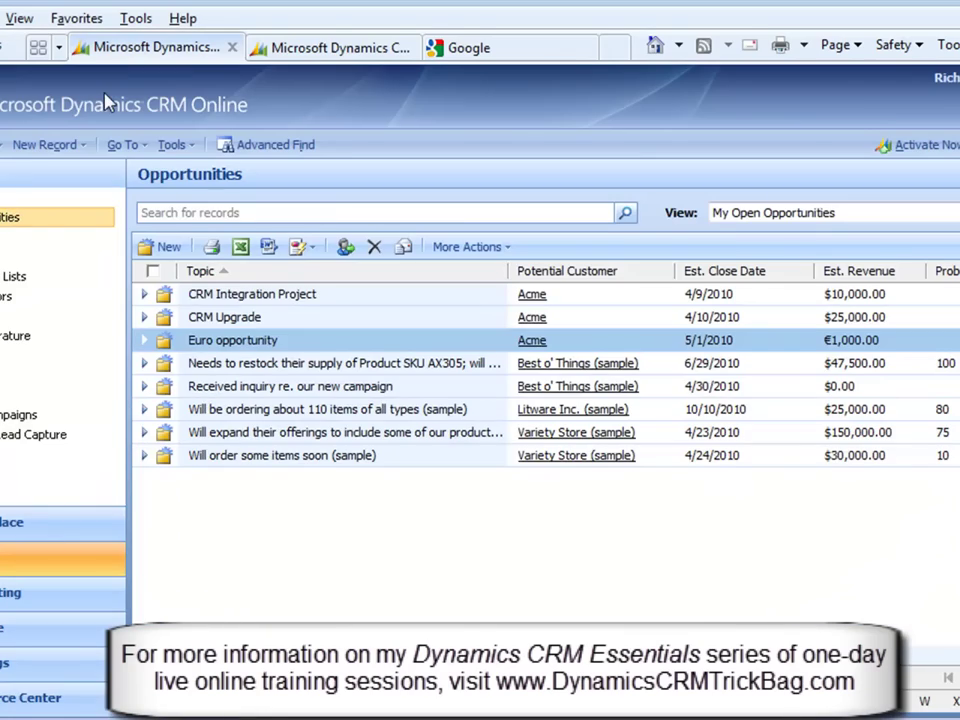
left_click(20, 662)
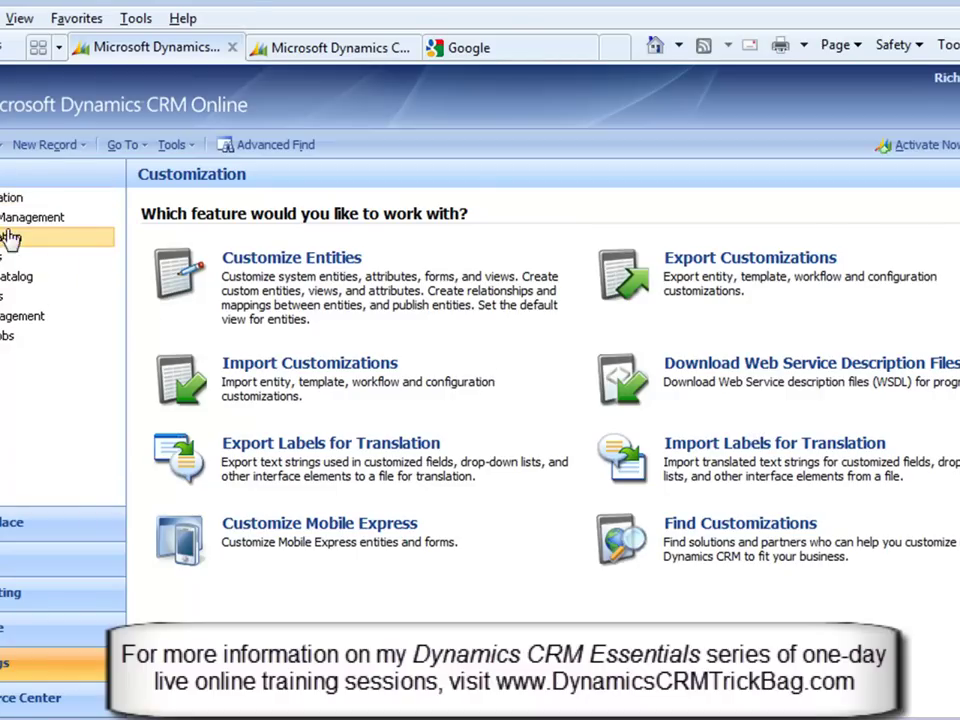
left_click(18, 228)
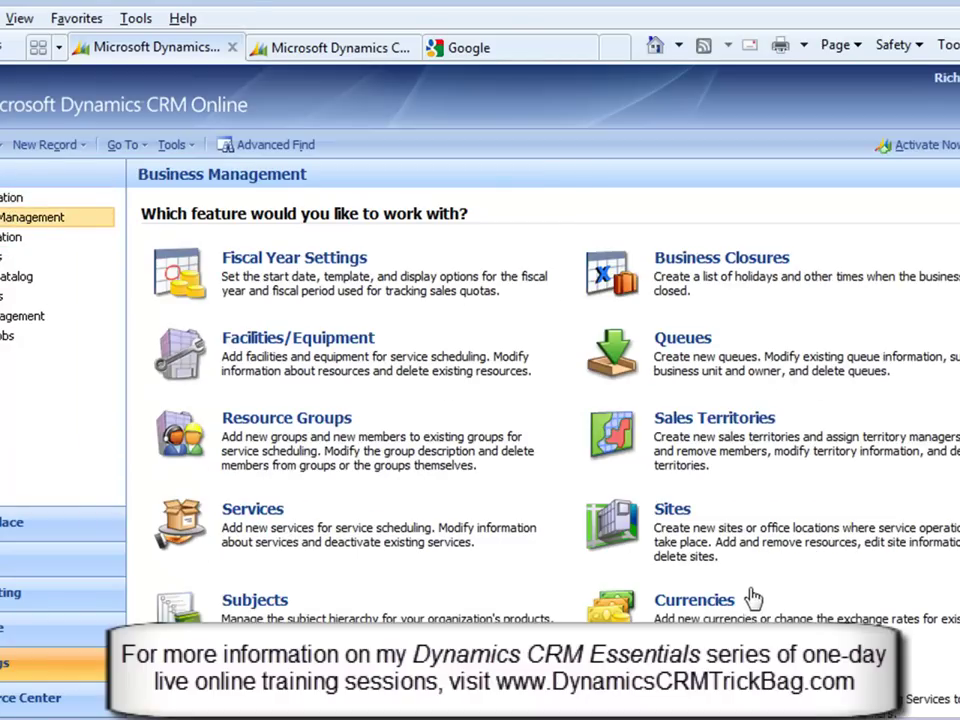
left_click(694, 601)
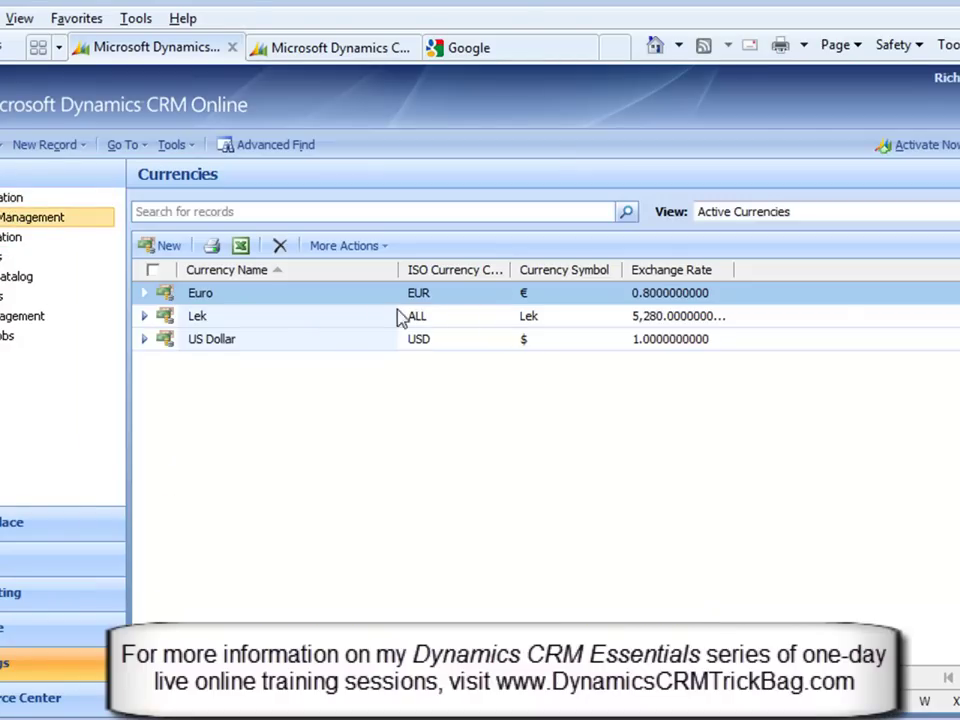
double_click(400, 294)
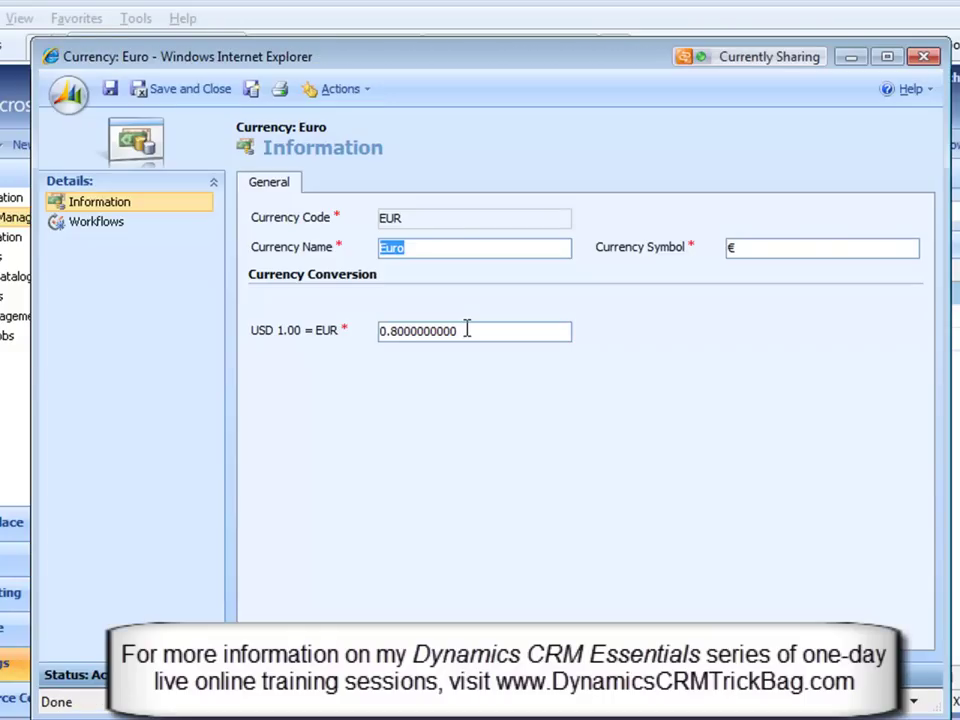
triple_click(467, 330)
type("0.8")
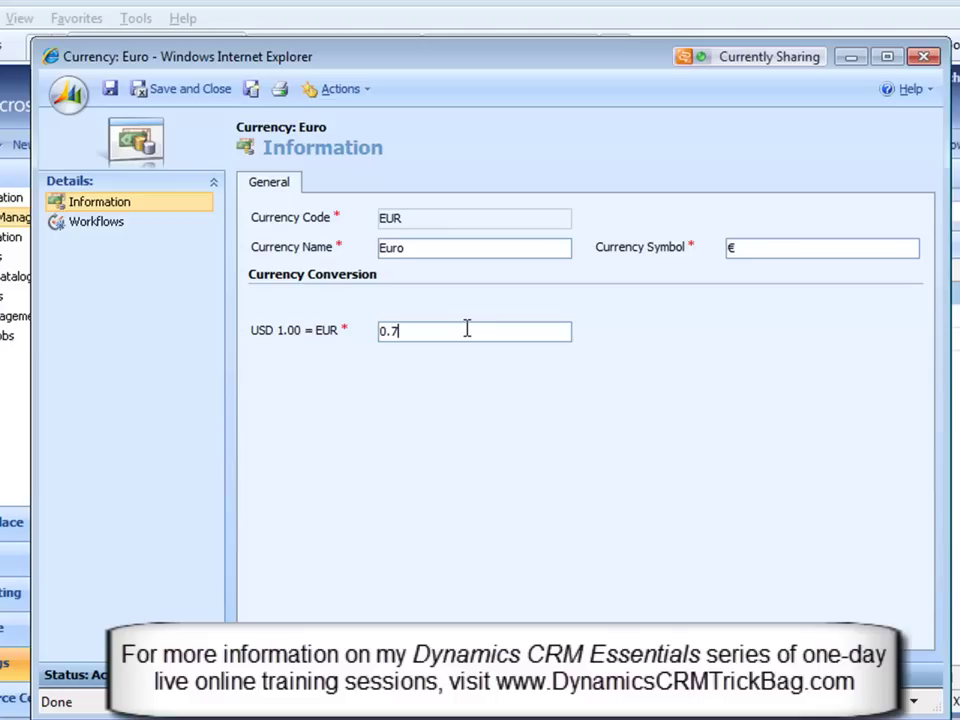
left_click(344, 395)
left_click(160, 90)
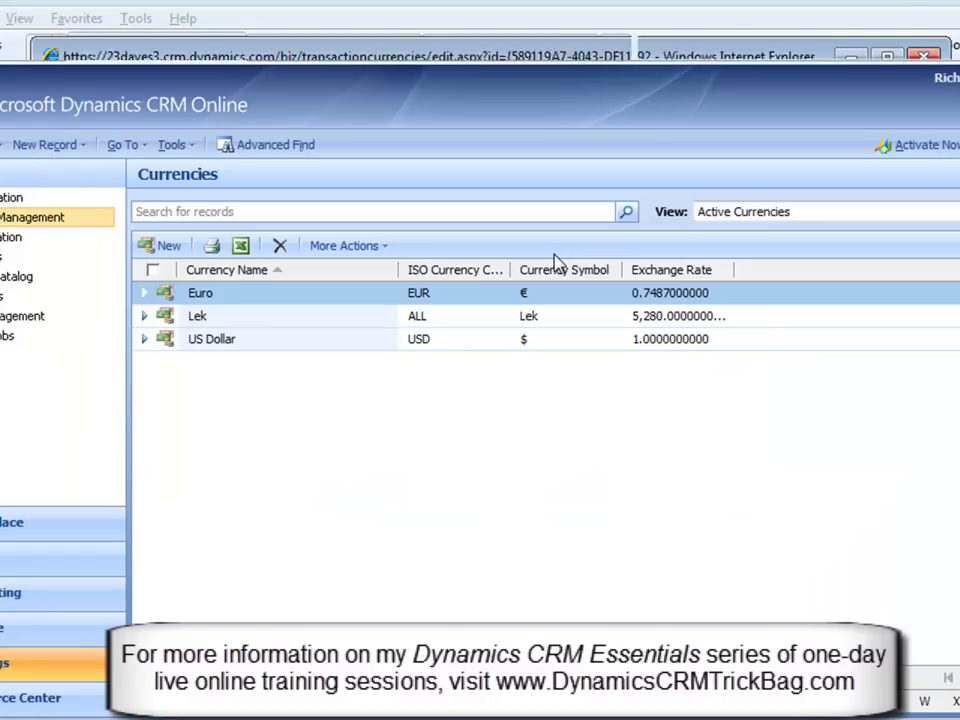
left_click(60, 560)
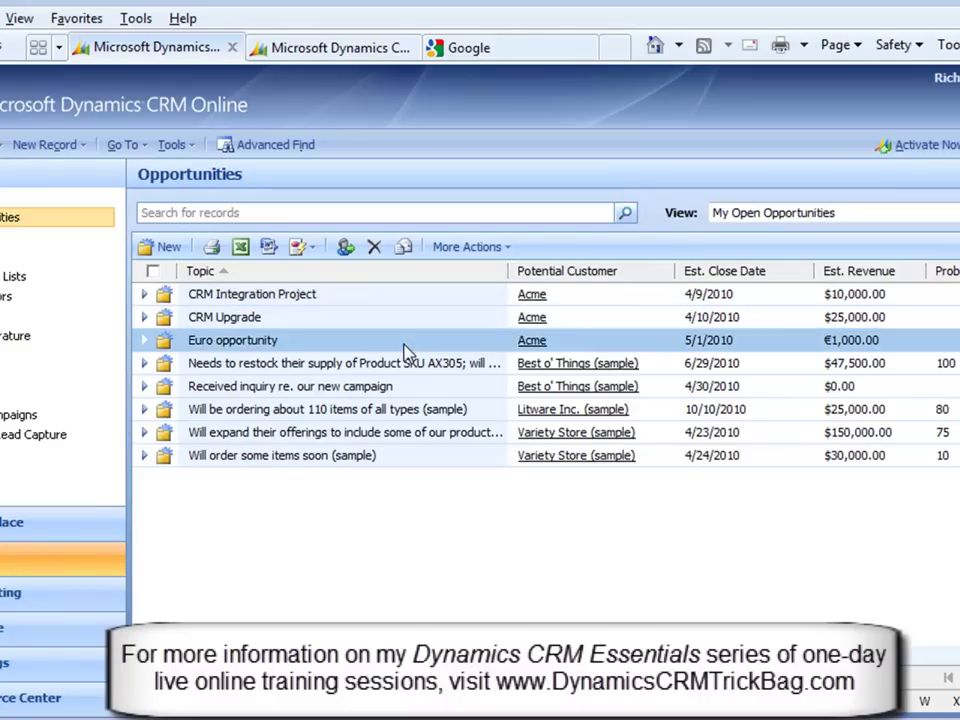
Reopen the Euro opportunity, touch Est. Revenue, and save it so the base value recalculates
double_click(404, 344)
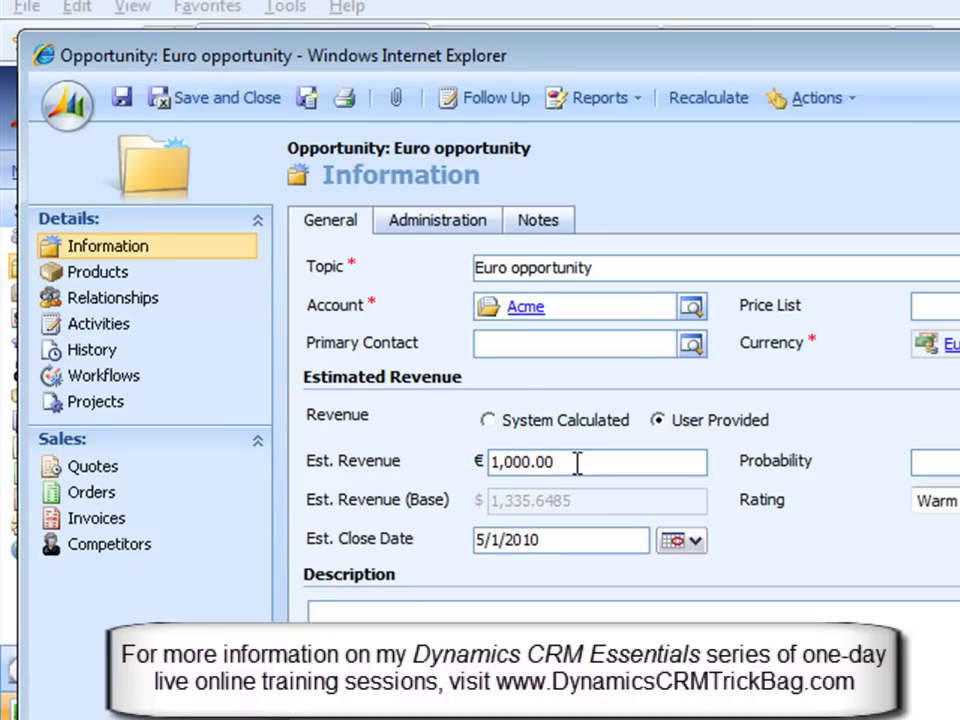
left_click(568, 456)
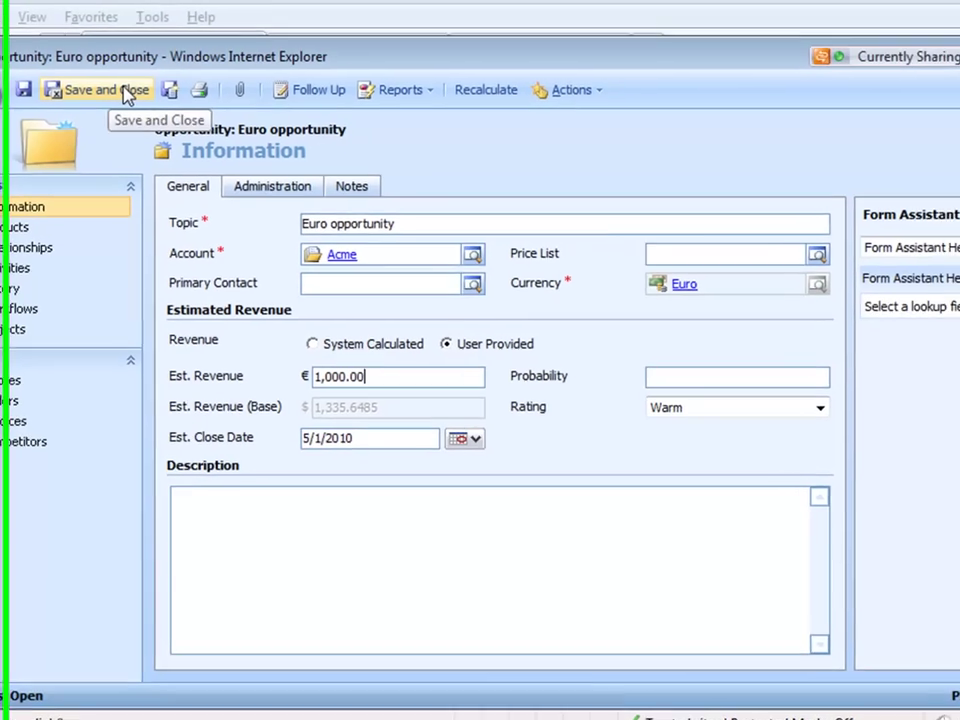
left_click(259, 100)
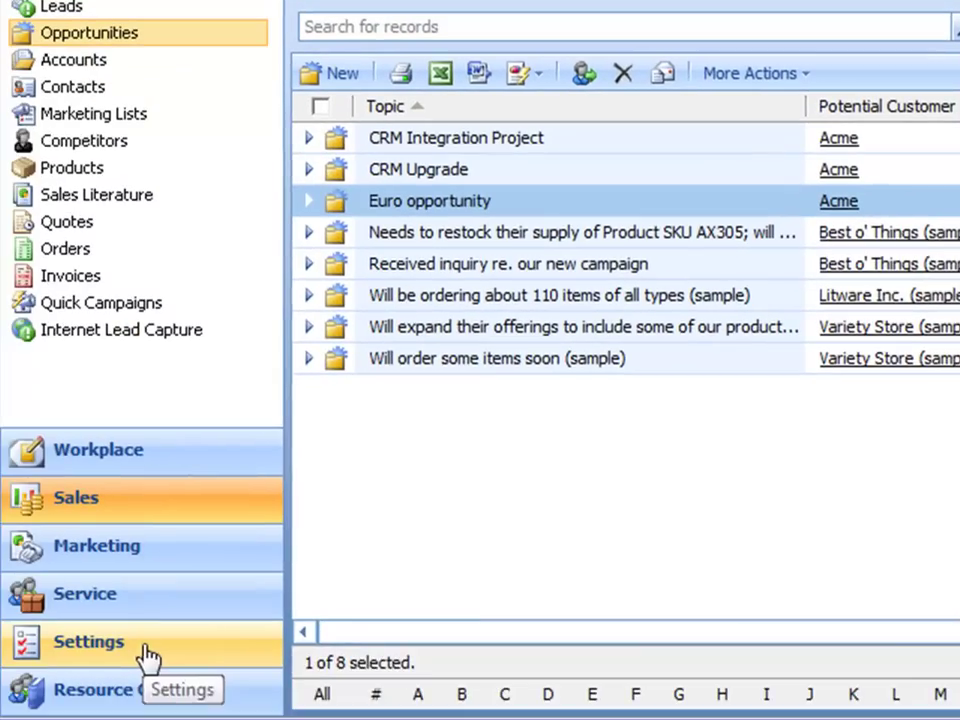
From the Service area's Events list, start a new Event, then bring up the Tools menu
left_click(90, 603)
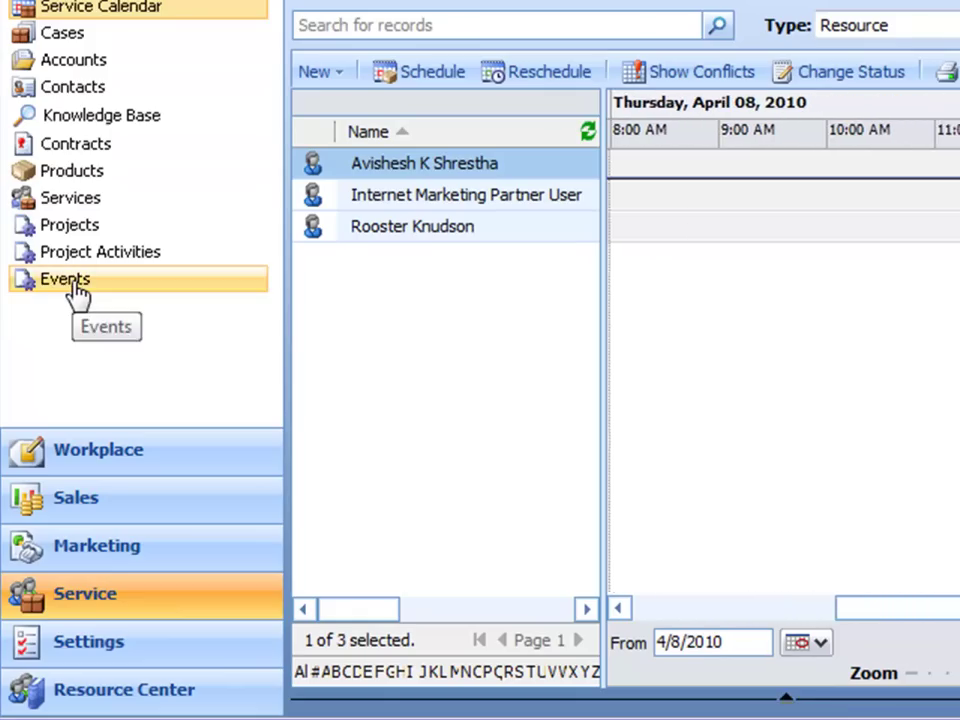
left_click(76, 284)
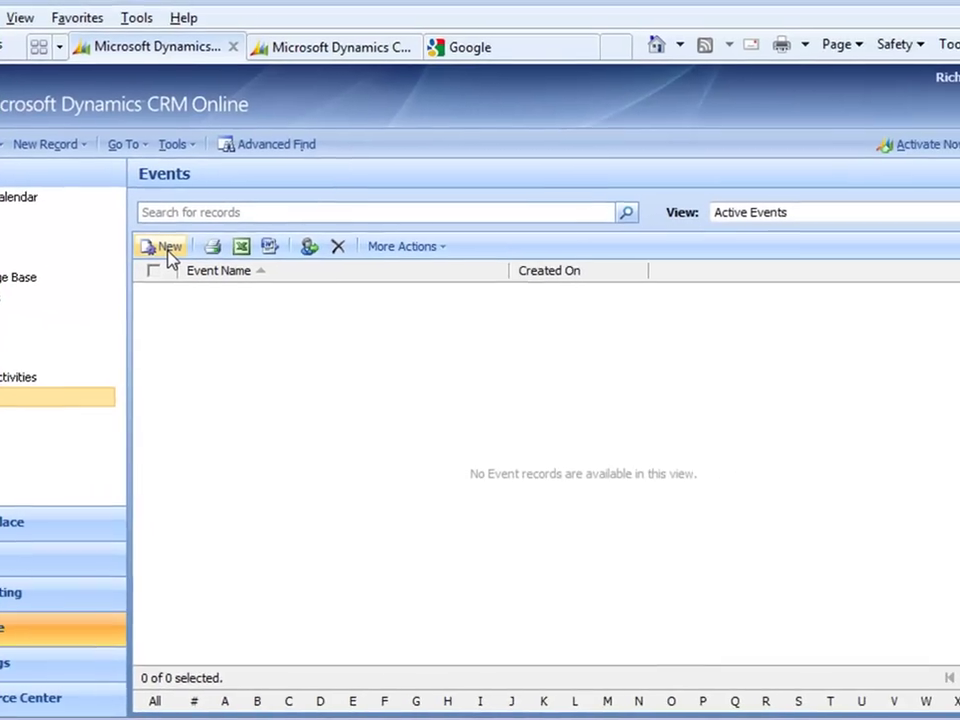
left_click(338, 74)
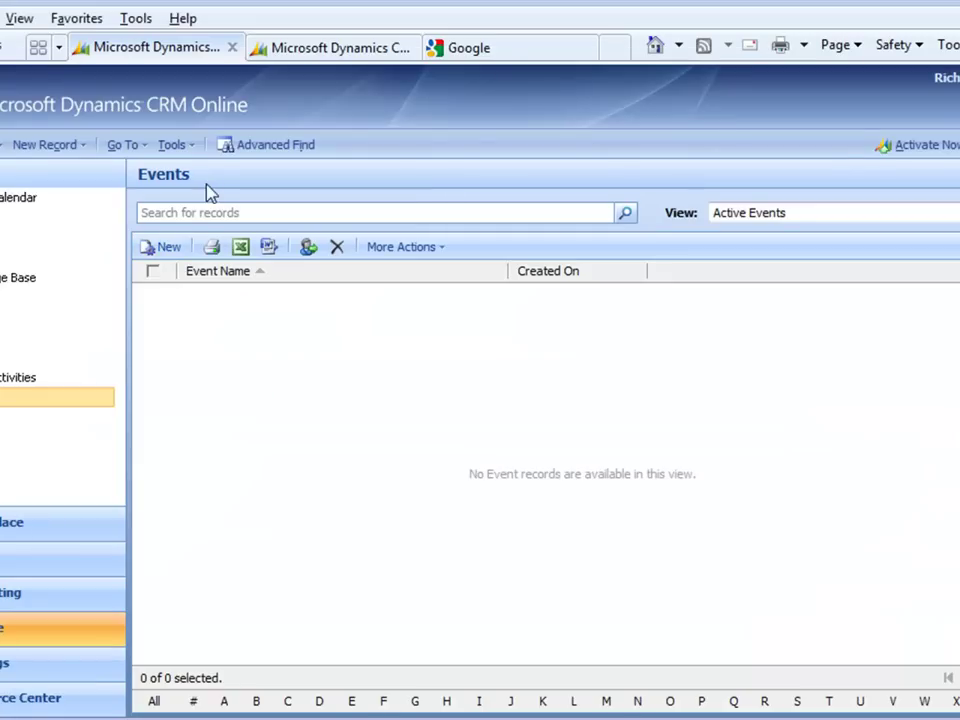
left_click(174, 145)
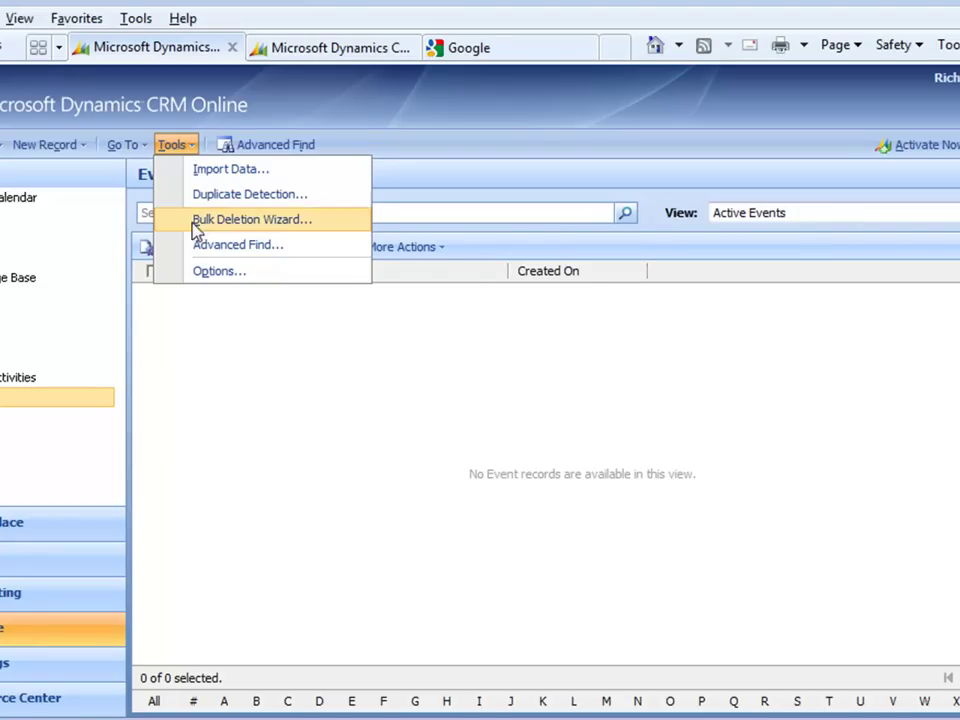
In Tools > Options, set the personal default currency to Euro
left_click(203, 272)
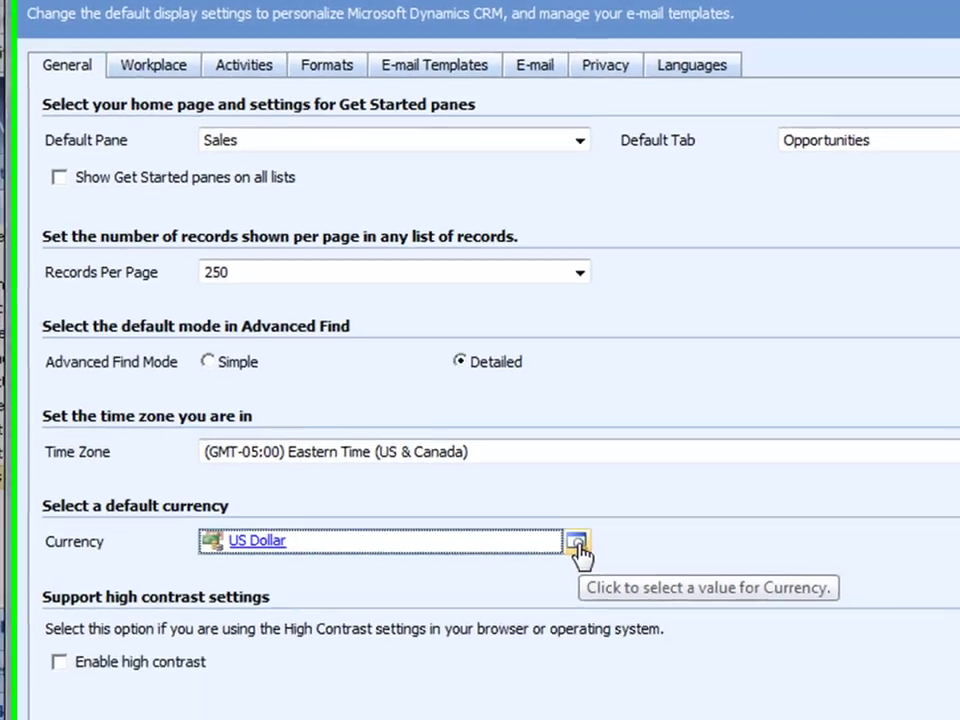
left_click(645, 598)
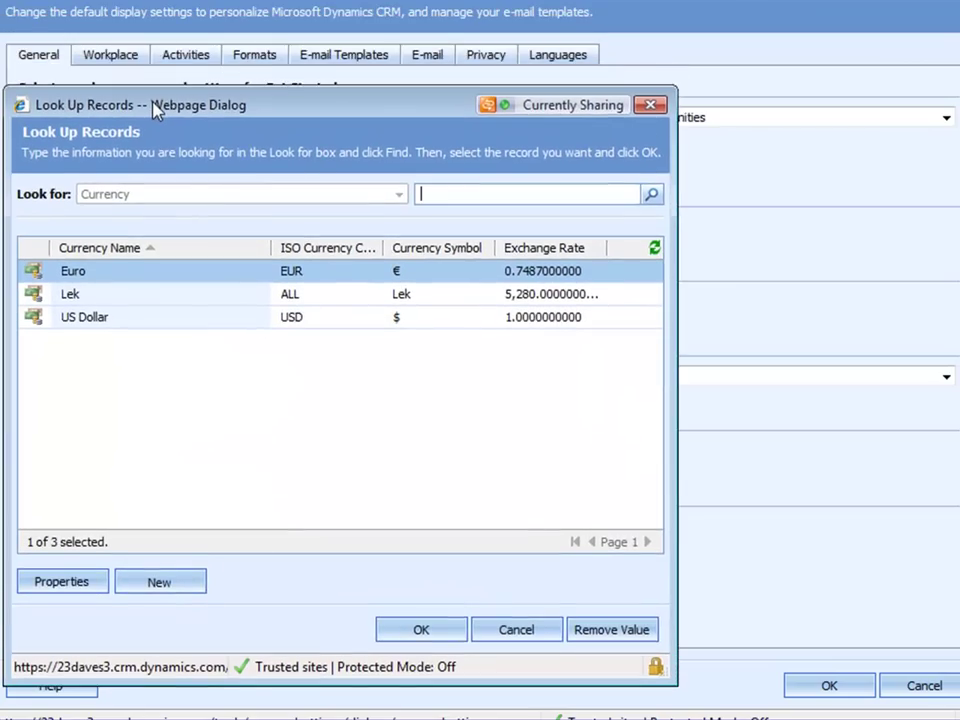
double_click(124, 279)
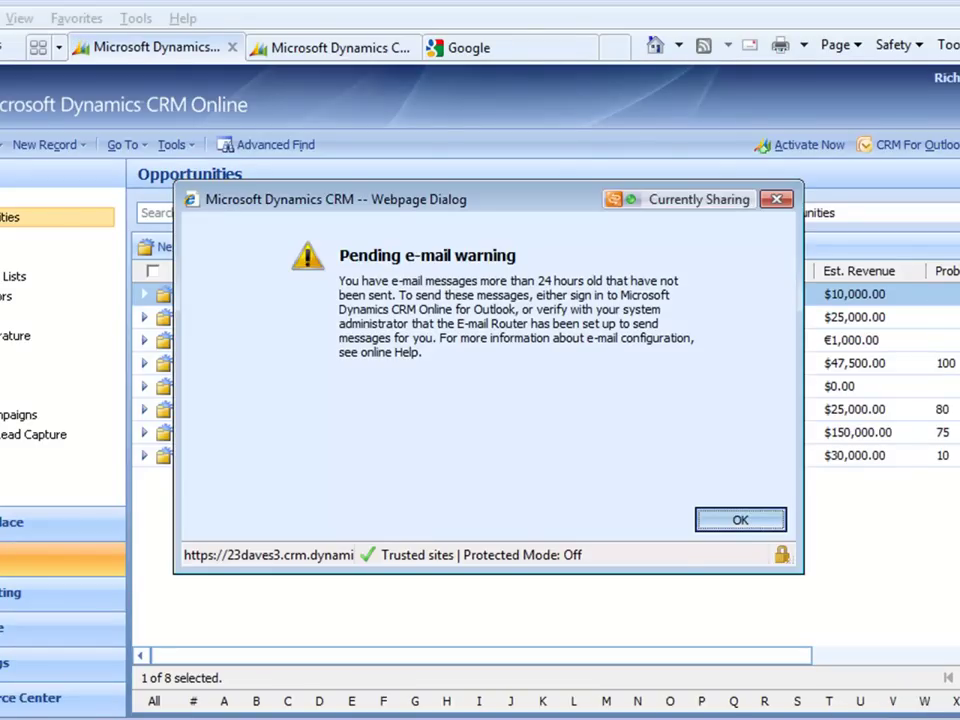
Dismiss the pending e-mail warning and allow the ActiveX security prompt
left_click(733, 522)
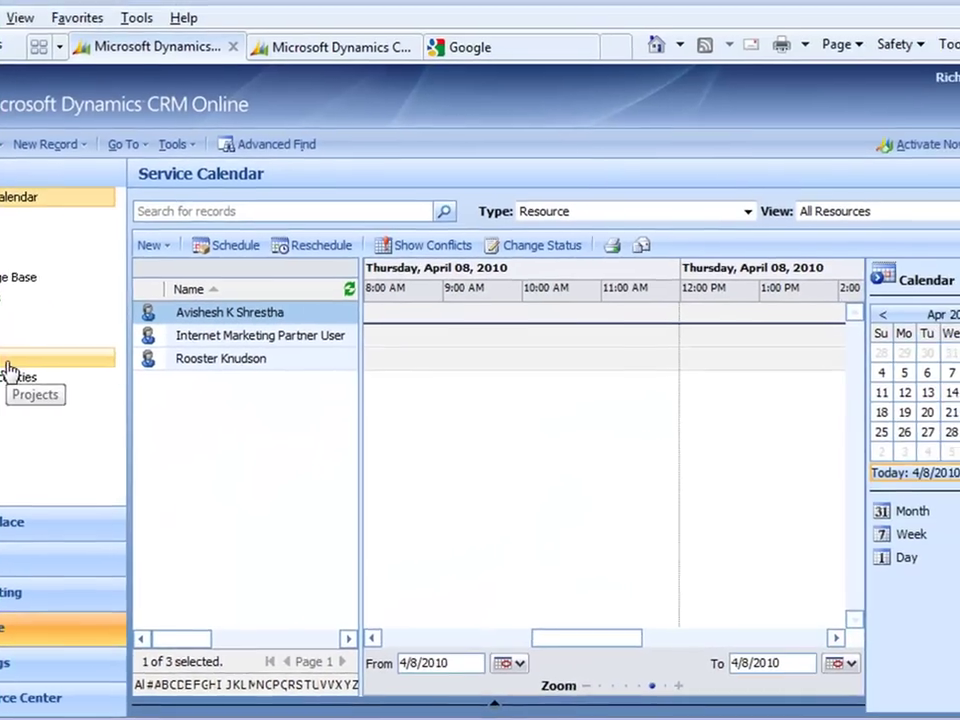
left_click(65, 279)
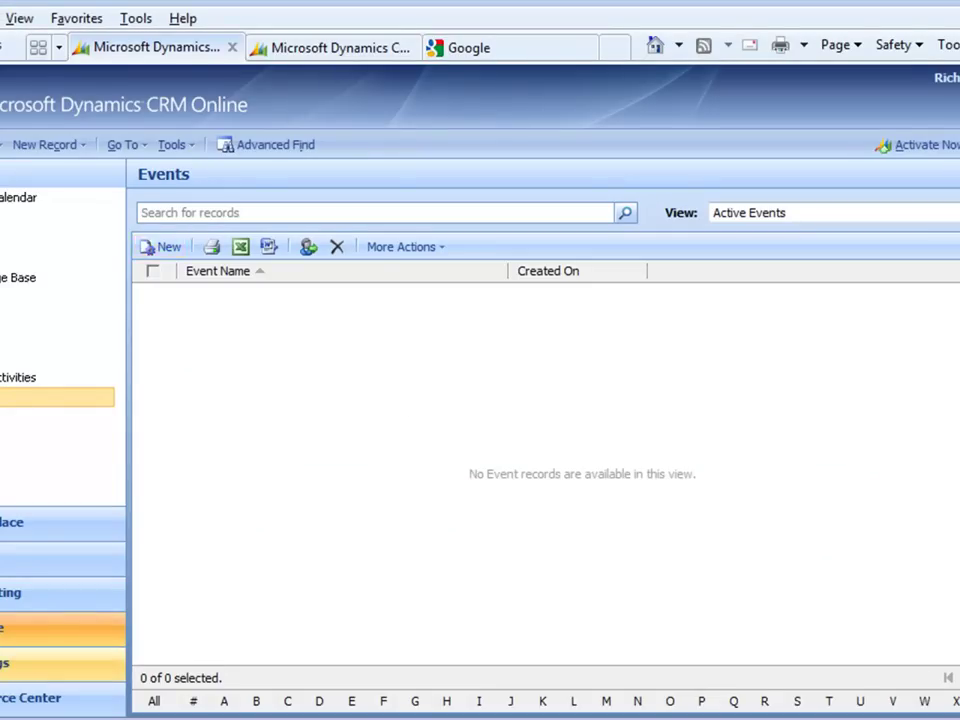
Open the custom Event entity from Customize Entities (Custom Entities view) and show its Forms and Views
left_click(12, 663)
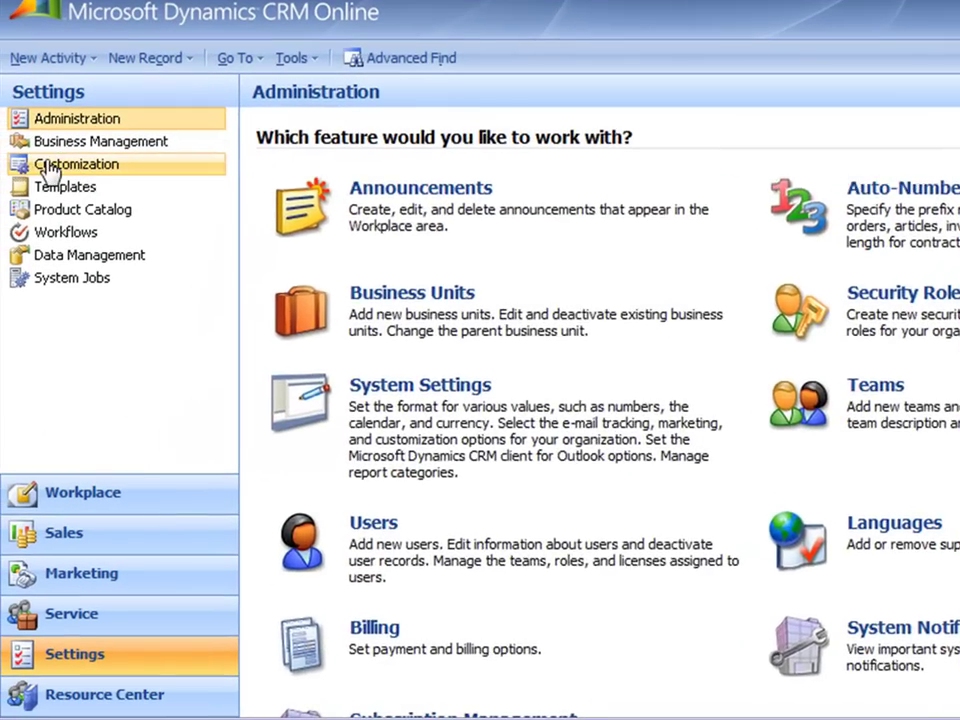
left_click(5, 240)
left_click(410, 196)
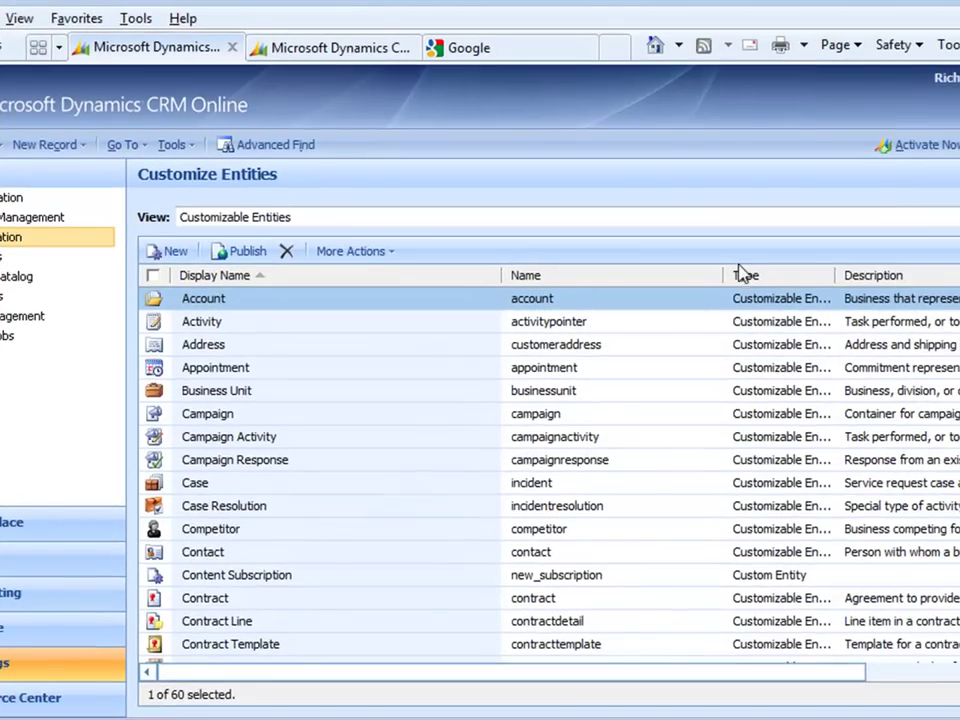
left_click(621, 217)
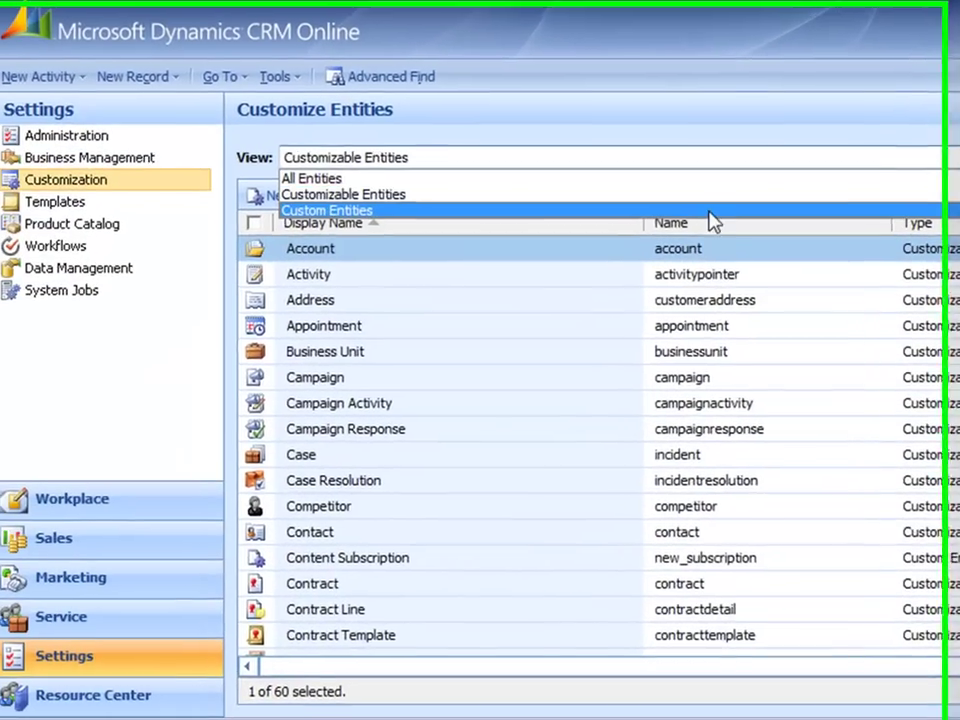
left_click(596, 253)
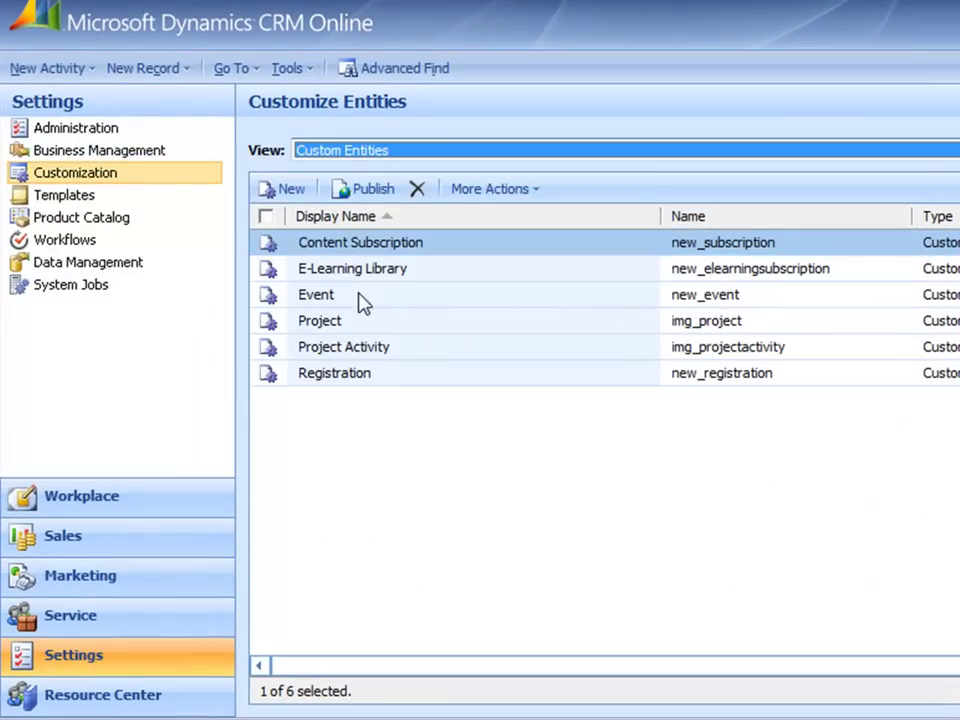
double_click(358, 296)
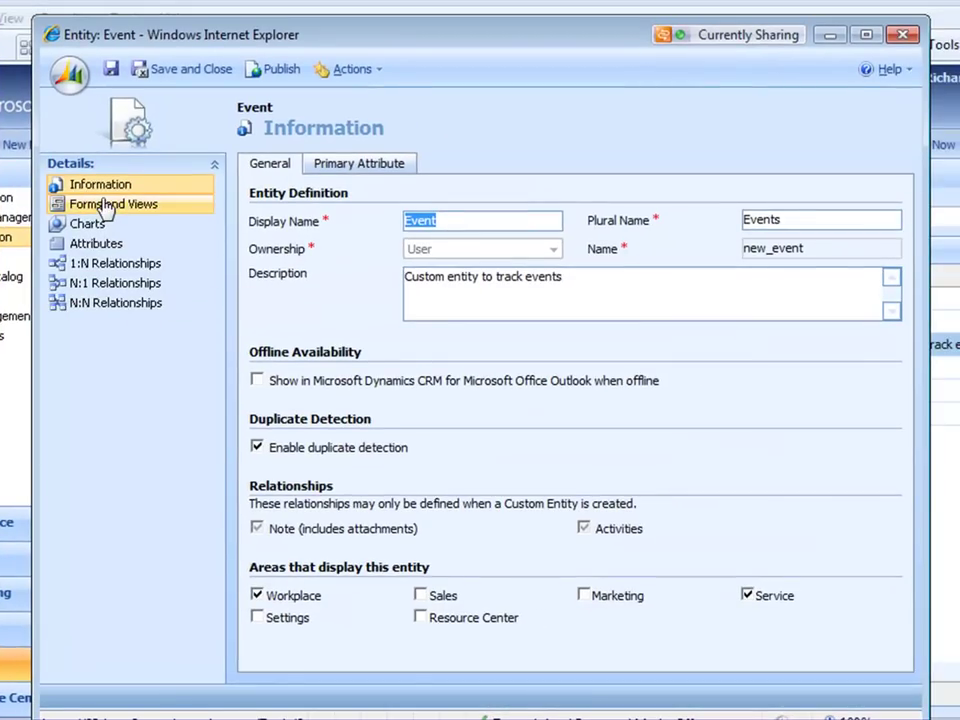
left_click(107, 206)
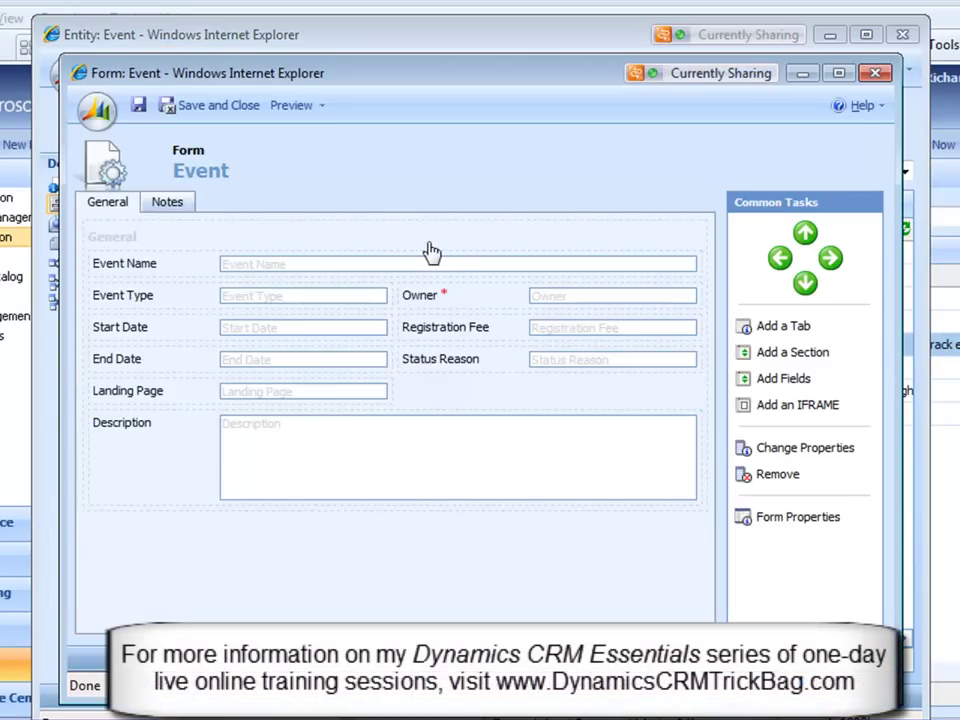
Add the Currency and Registration Fee (Base) fields to the Event form's General section
left_click(434, 251)
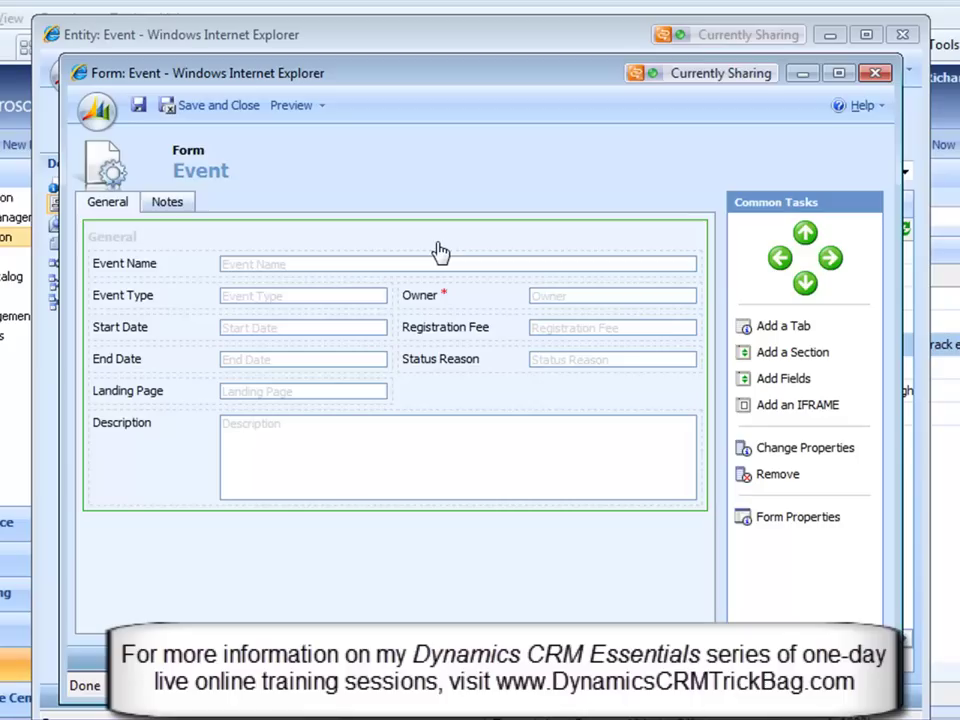
left_click(781, 386)
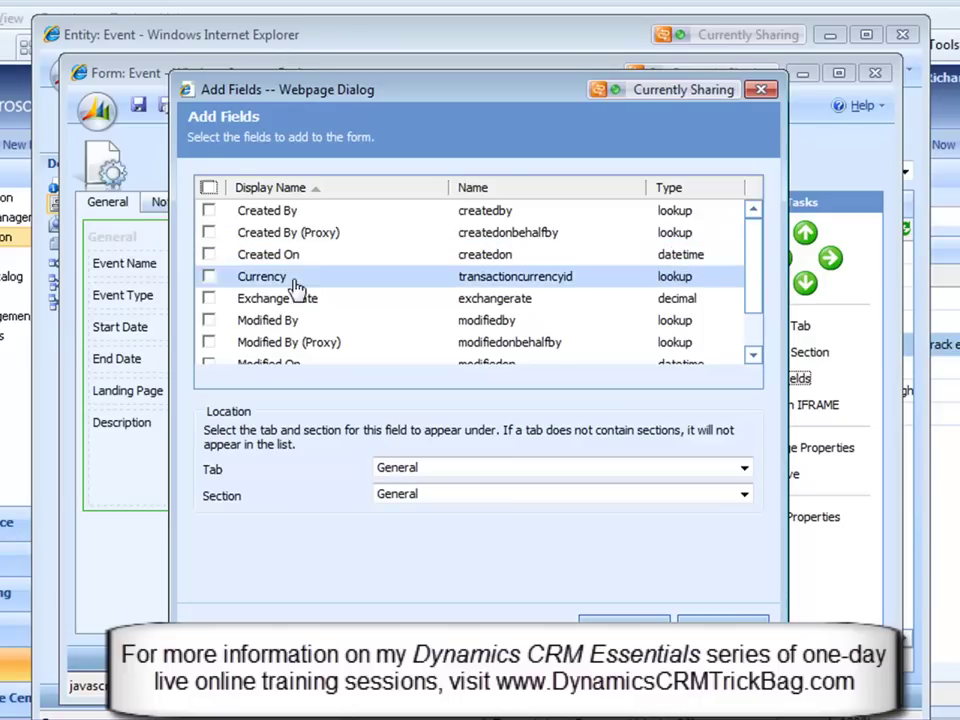
left_click(272, 281)
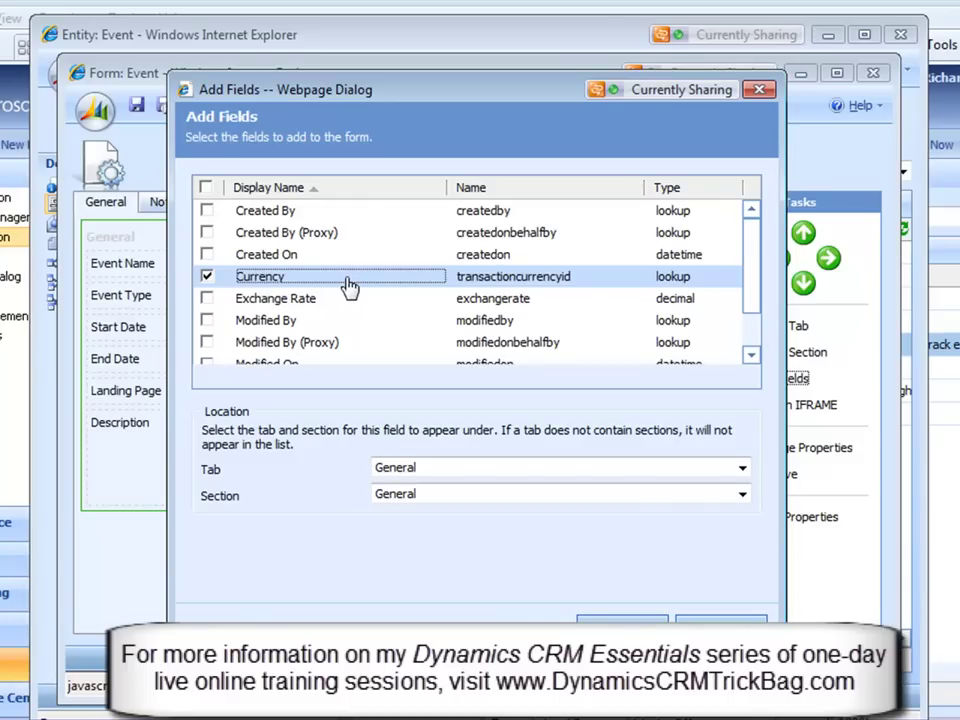
scroll(755, 294, "down", 3)
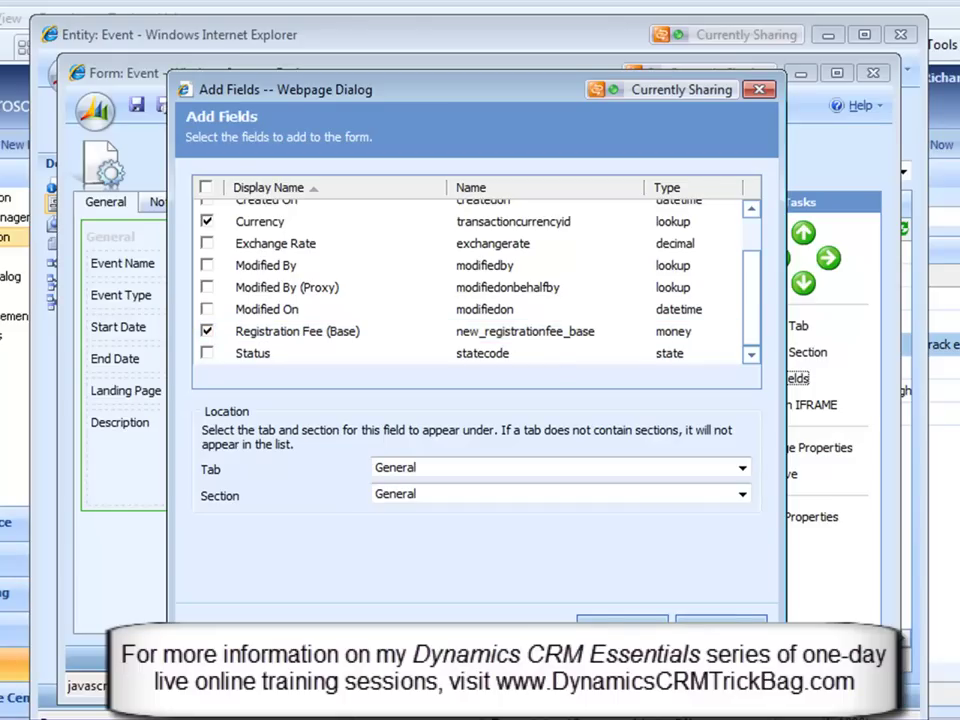
left_click(621, 622)
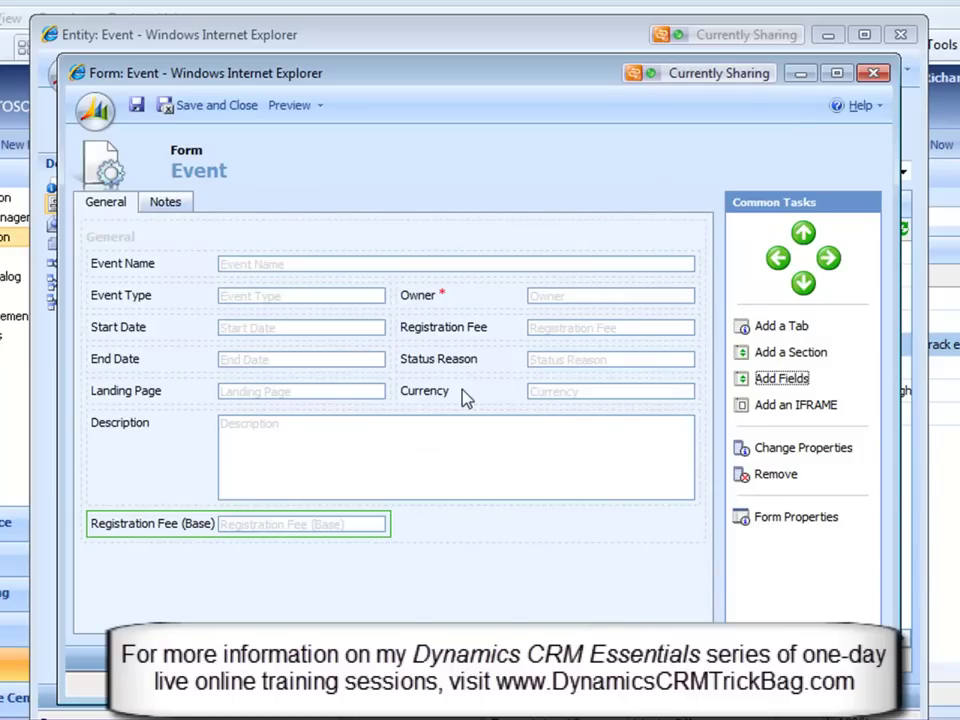
Place Currency beside Start Date, Registration Fee (Base) beside Landing Page, and Status Reason left
left_click(465, 394)
left_click(803, 234)
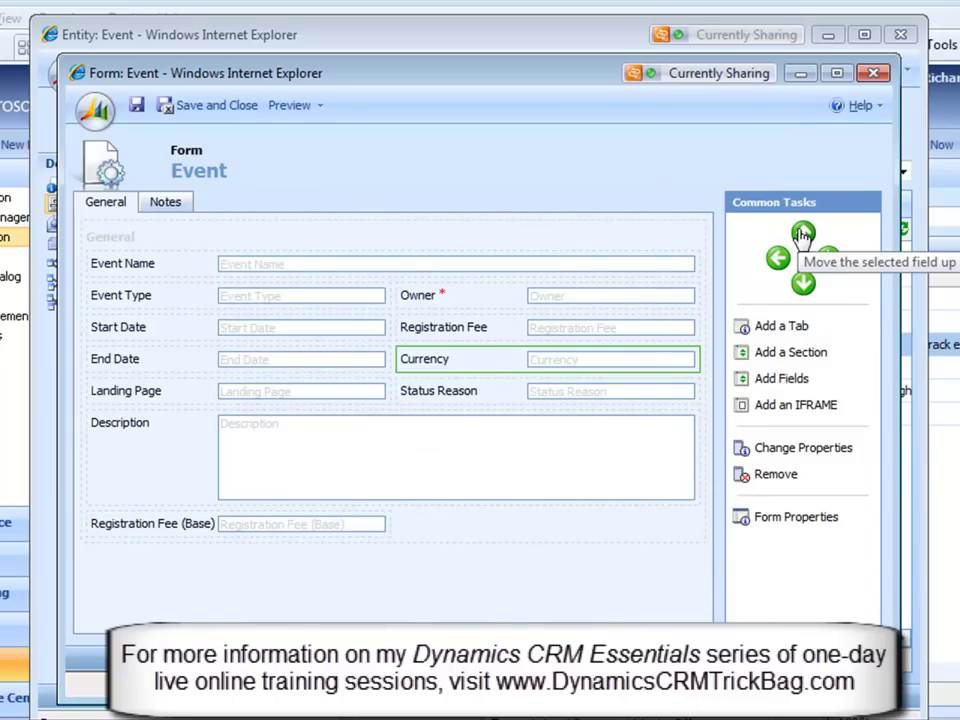
left_click(803, 233)
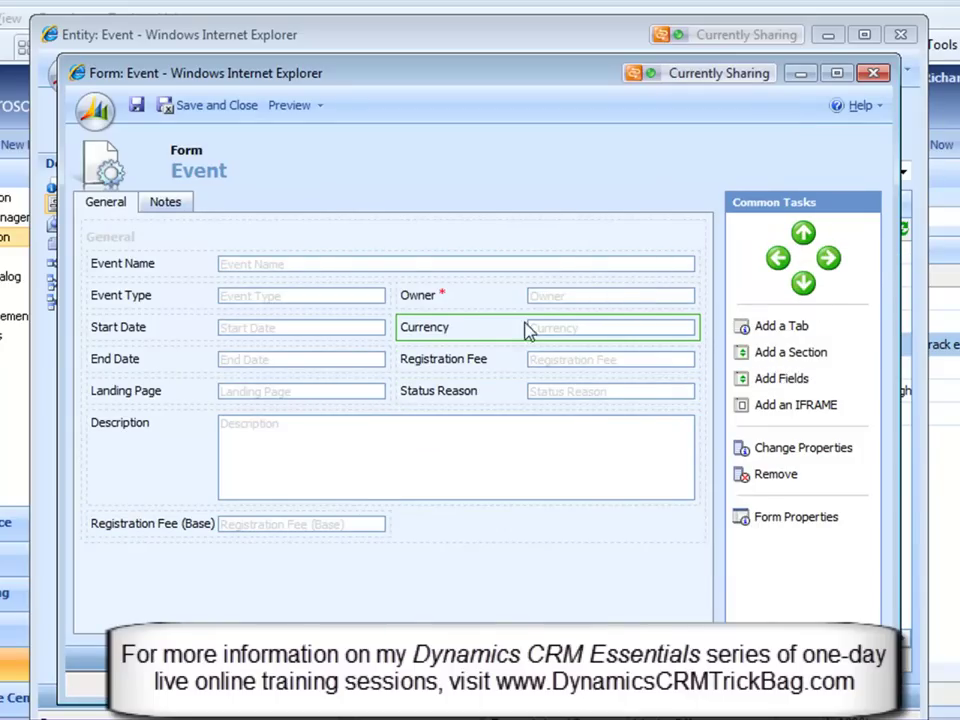
left_click(495, 373)
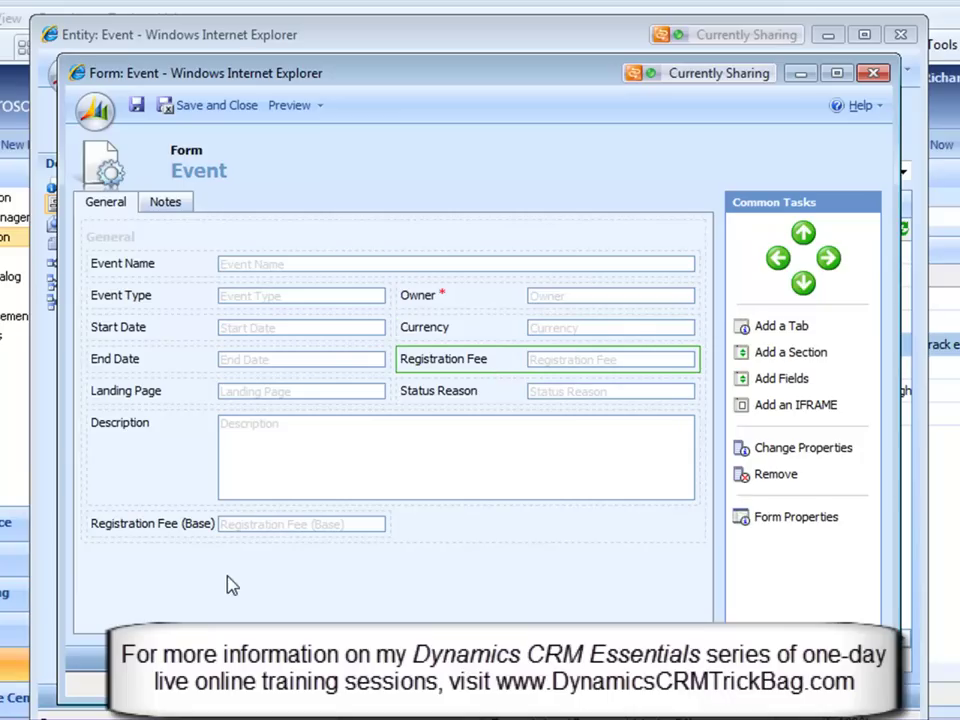
left_click(227, 537)
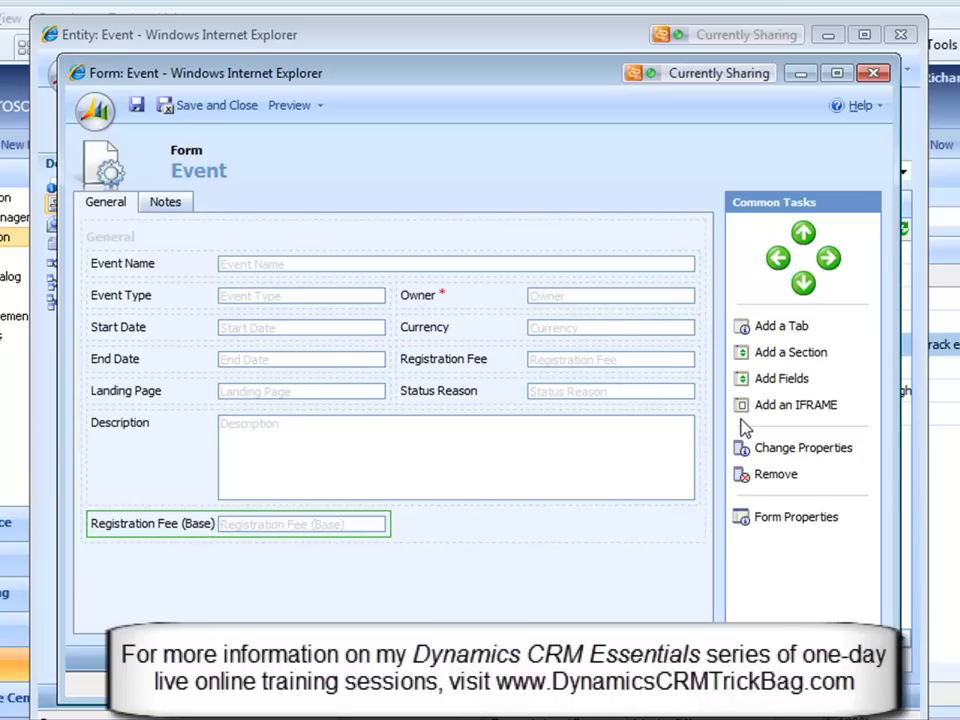
left_click(828, 258)
left_click(803, 233)
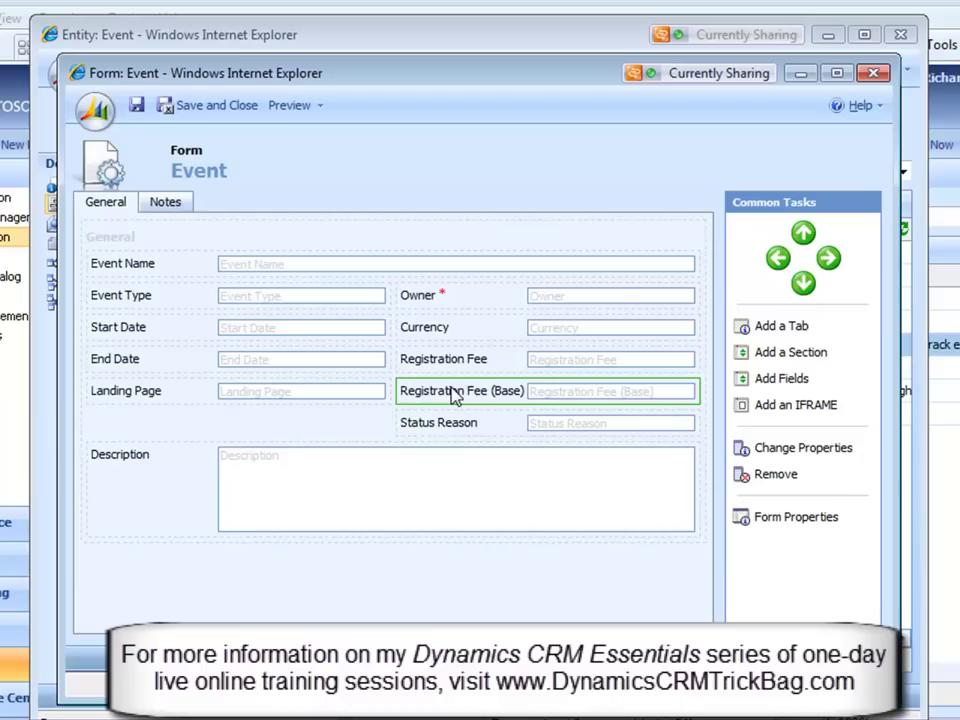
left_click(445, 424)
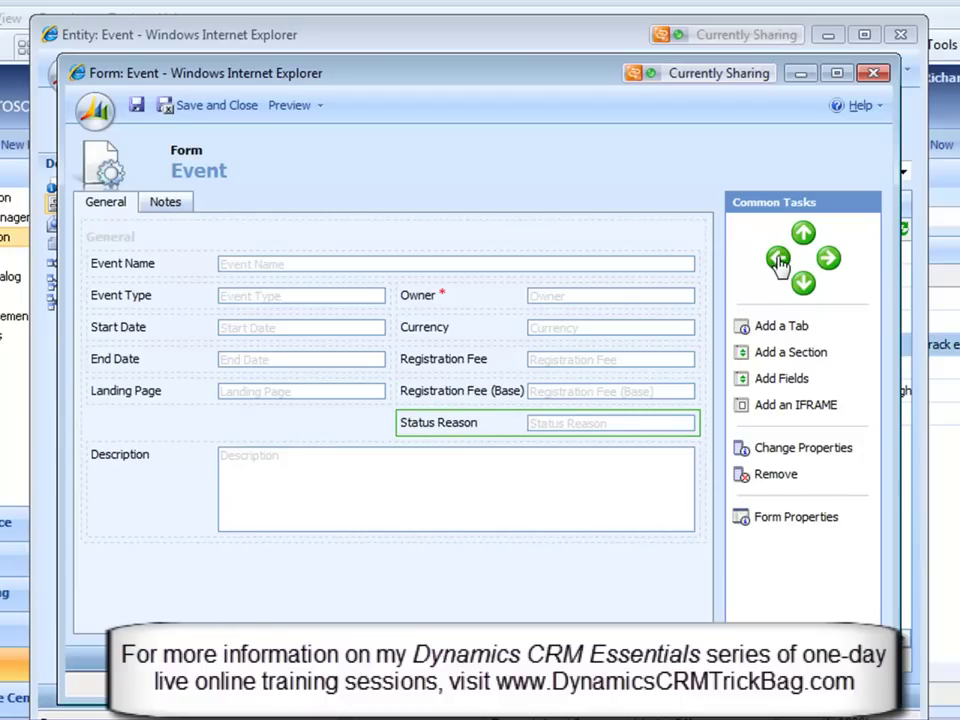
left_click(778, 260)
left_click(482, 396)
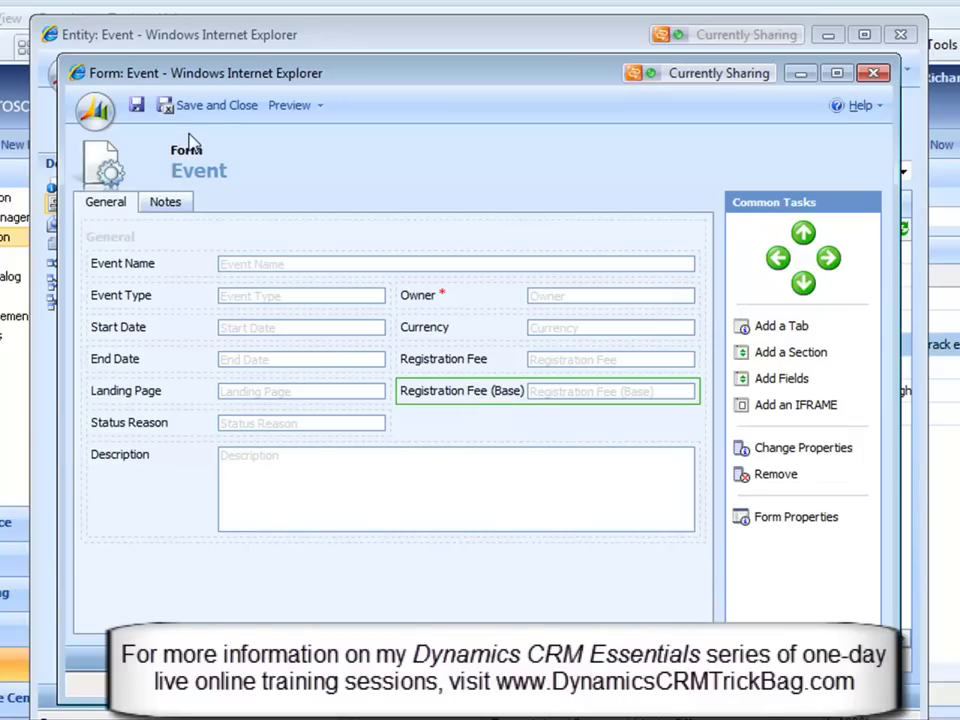
Save the form, publish the Event entity customizations, and close the entity window
left_click(214, 106)
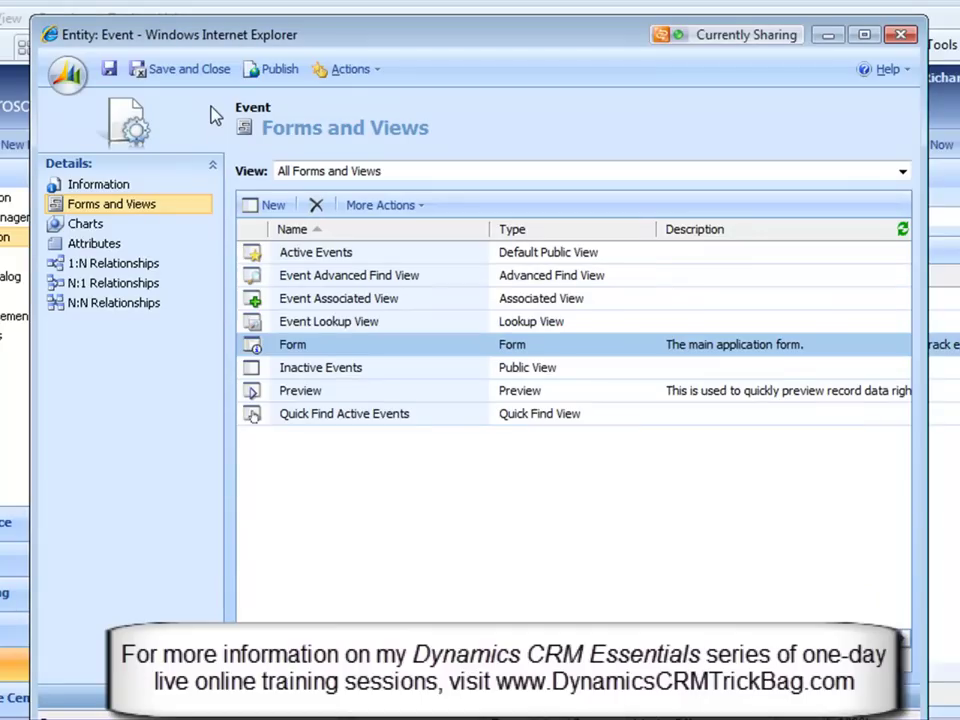
left_click(280, 72)
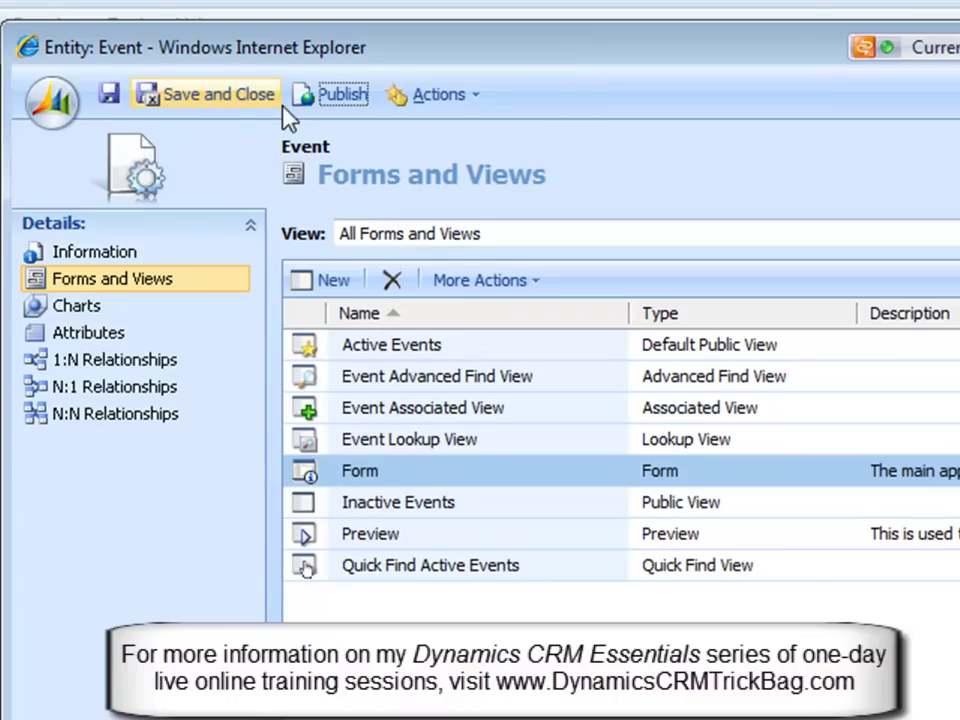
left_click(226, 96)
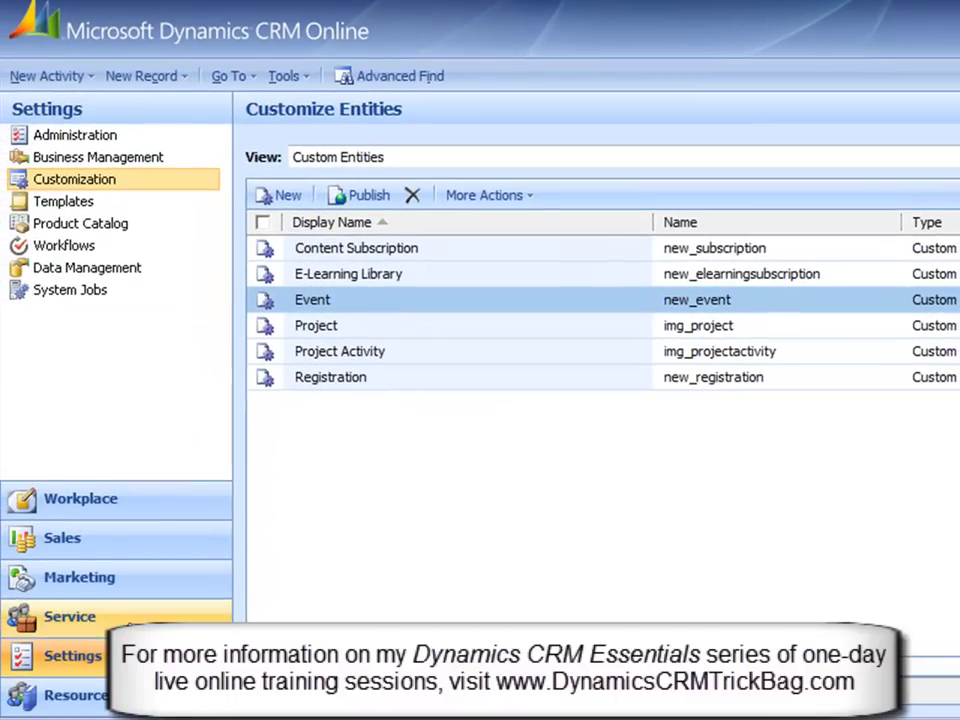
Start a new Event and set its currency to US Dollar
left_click(62, 616)
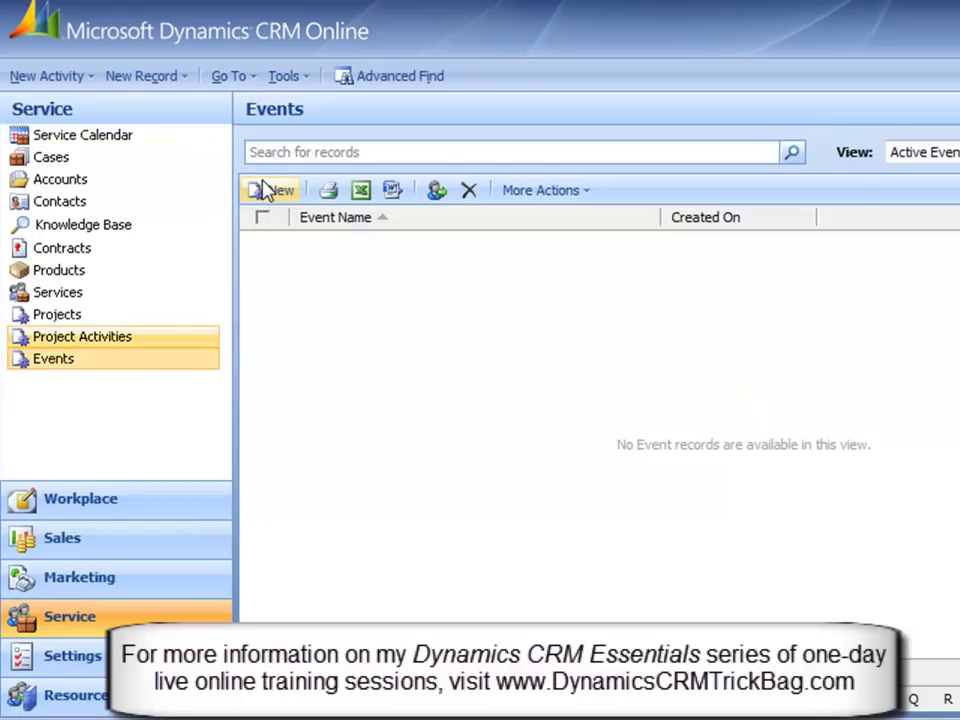
left_click(265, 190)
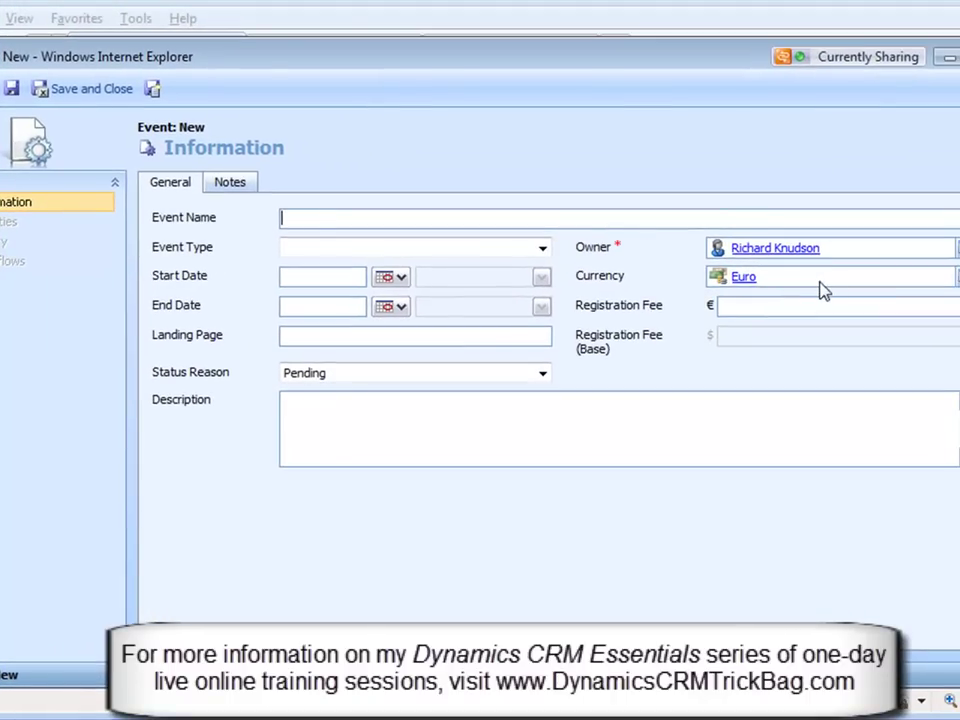
left_click(760, 285)
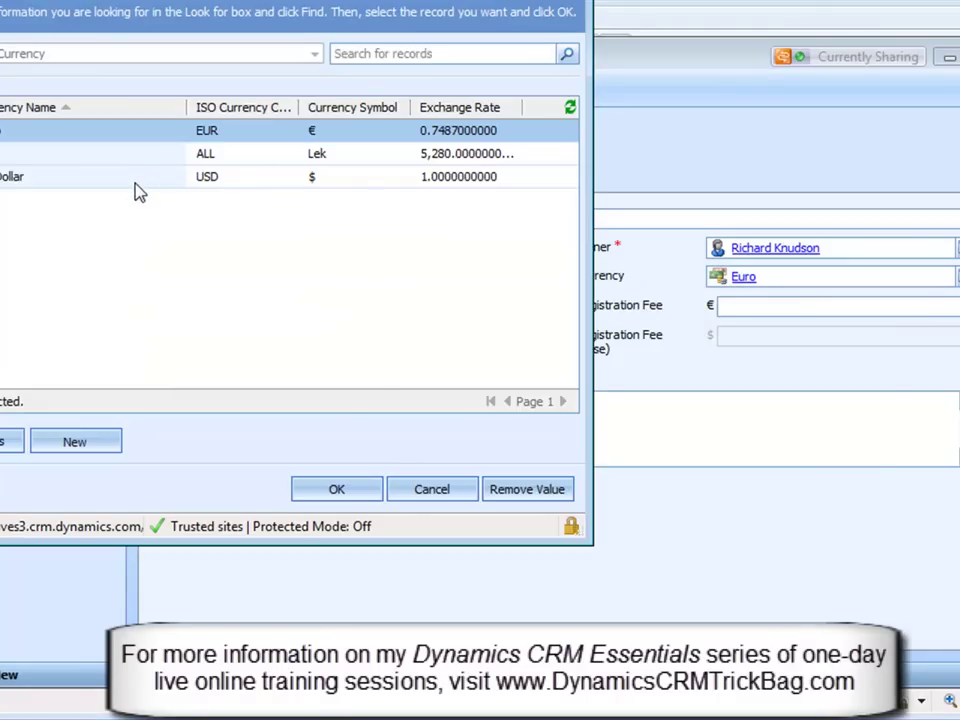
double_click(136, 182)
Enter a 100.00 Registration Fee and save the event
left_click(818, 306)
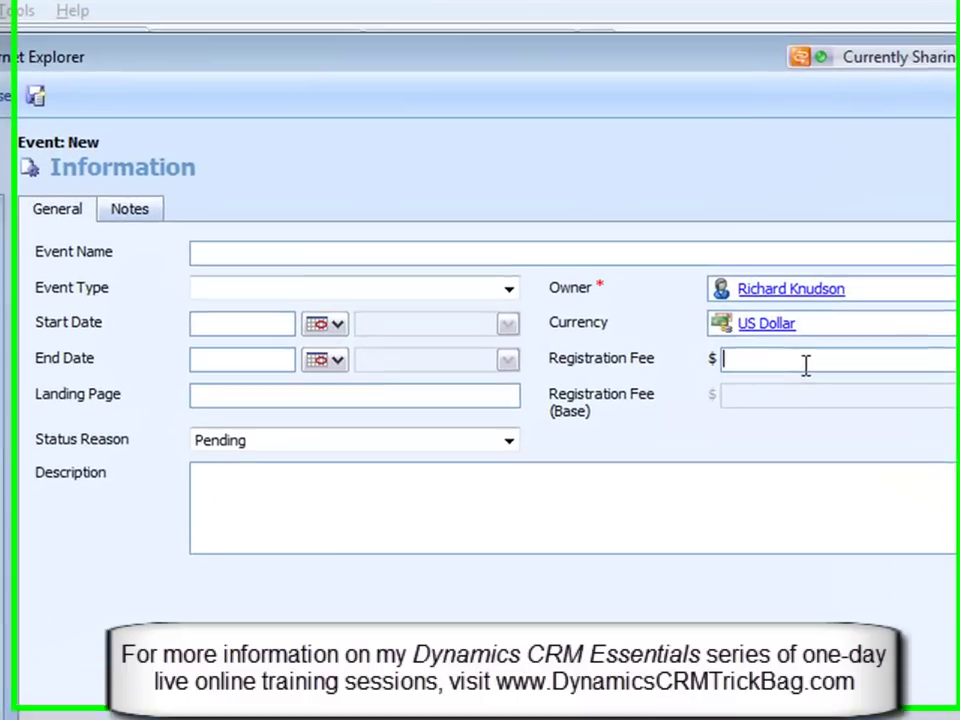
type("100.00")
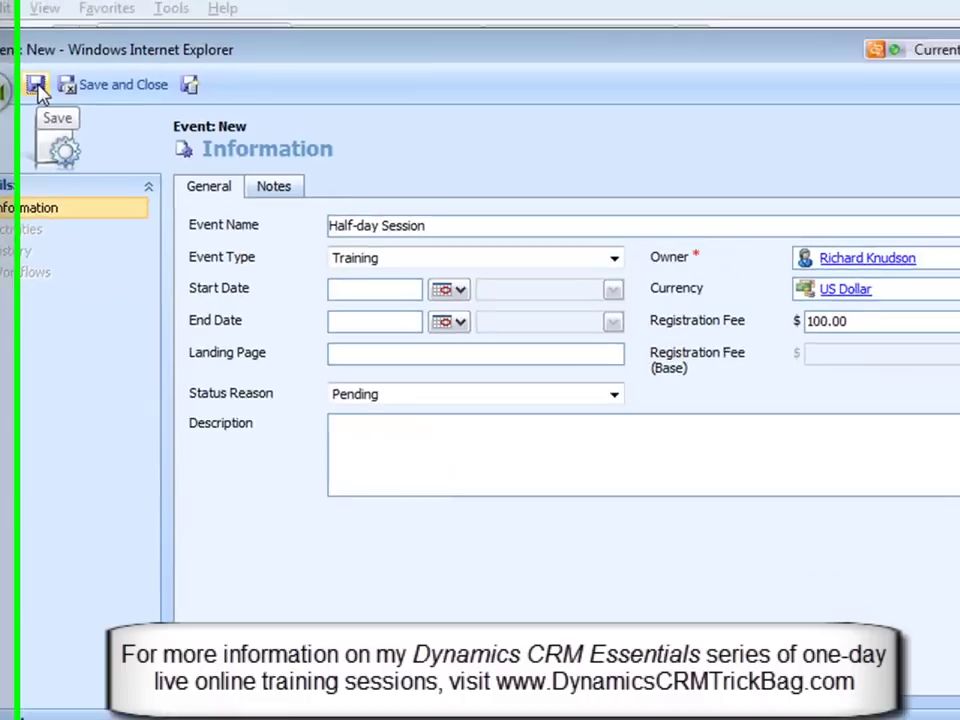
left_click(34, 88)
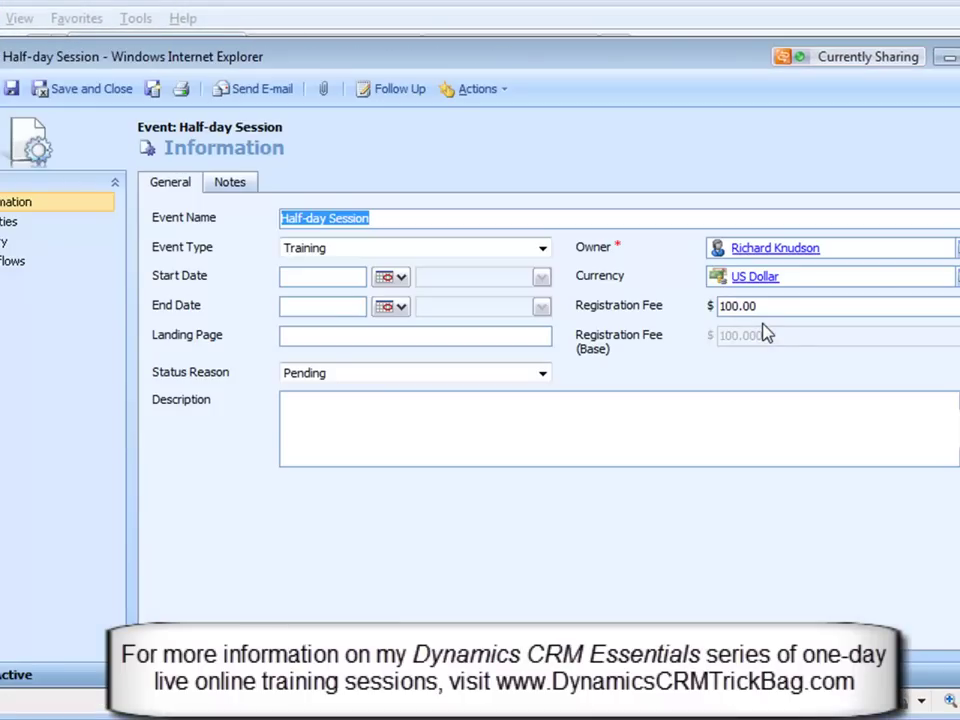
left_click(820, 305)
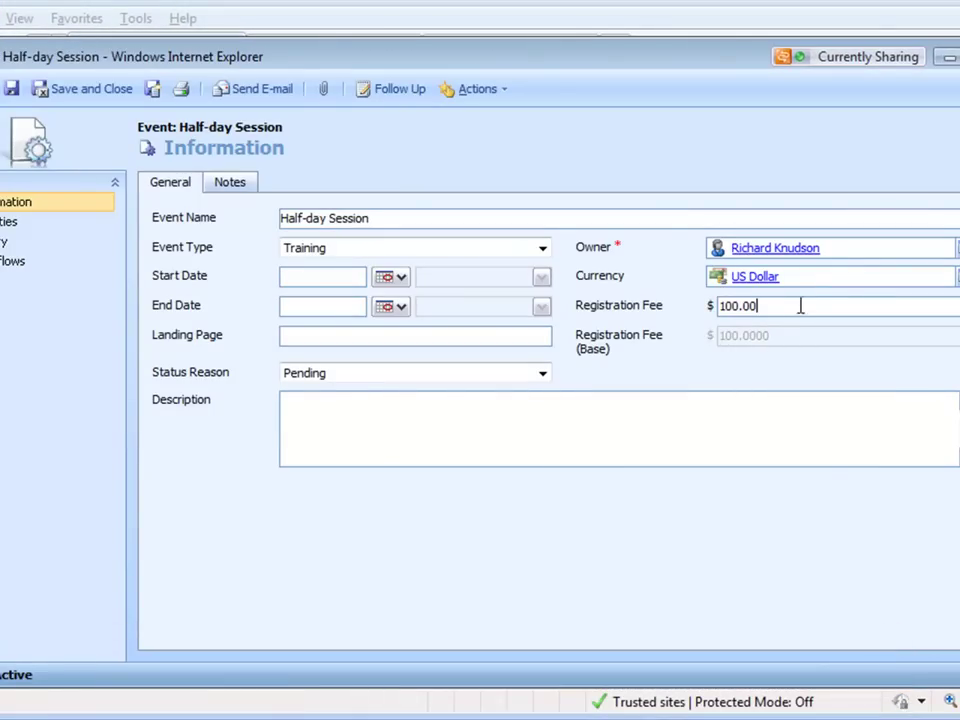
left_click(816, 288)
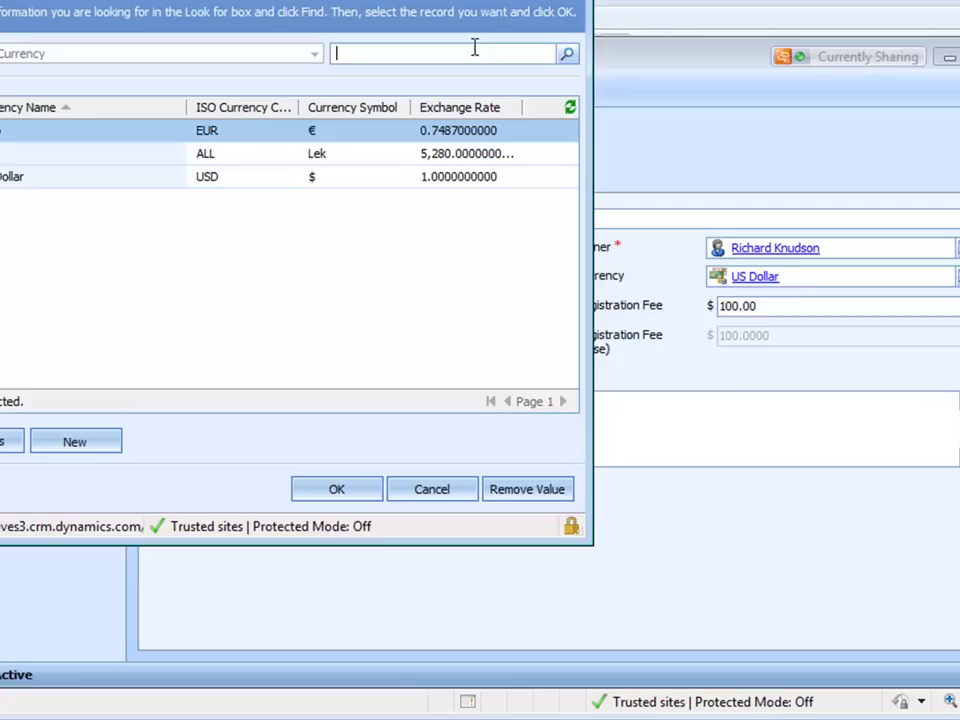
Change Half-day Session's currency to Euro, then save and close the event
left_click_drag(135, 0, 197, 64)
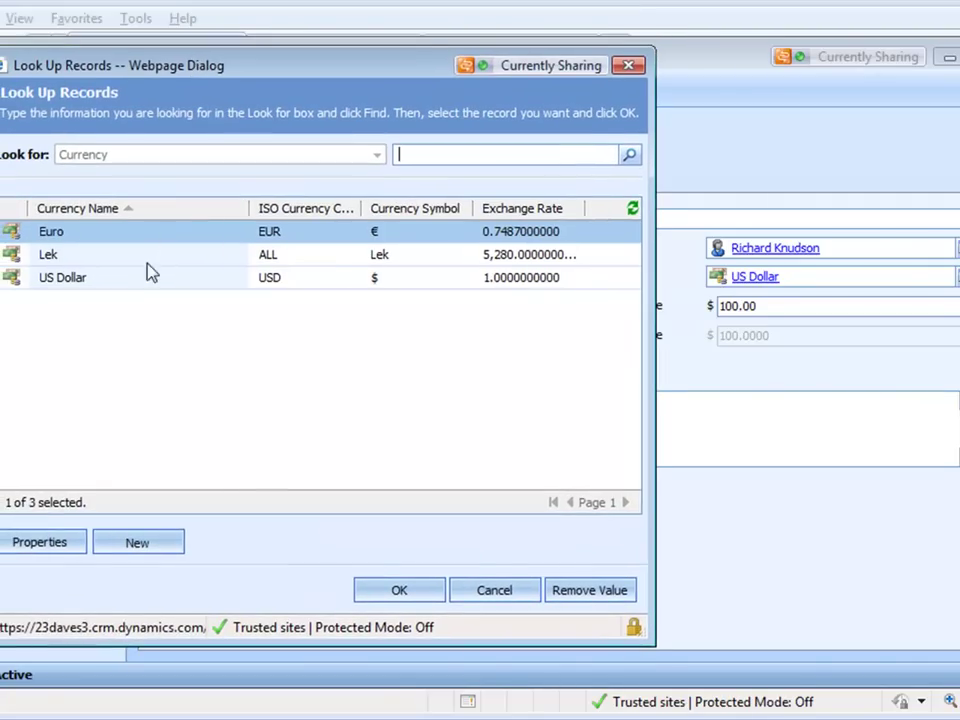
double_click(120, 245)
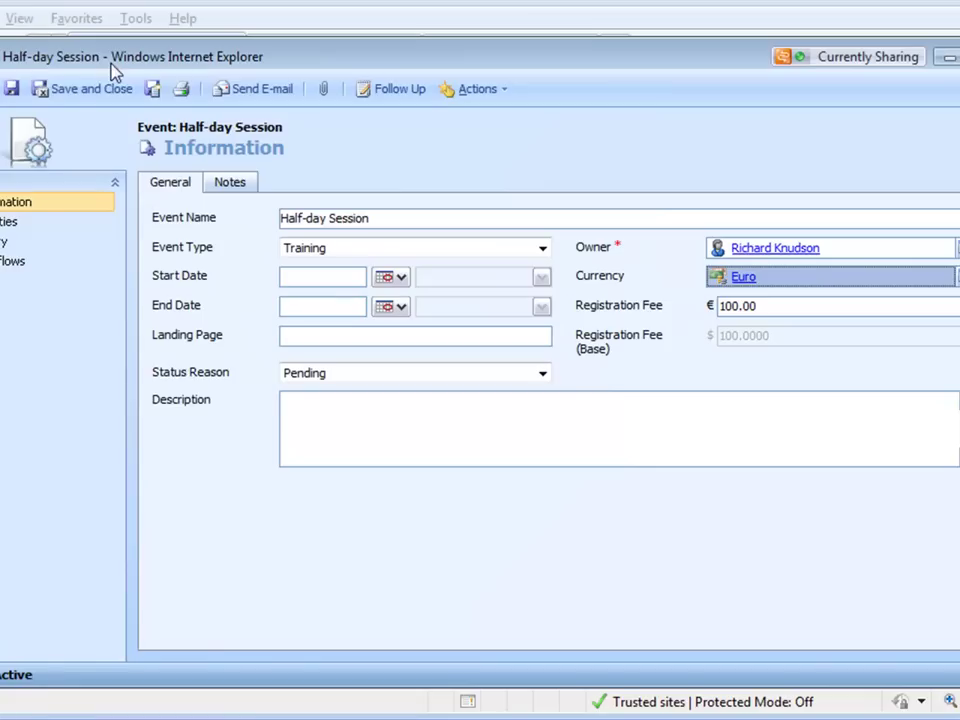
left_click(786, 309)
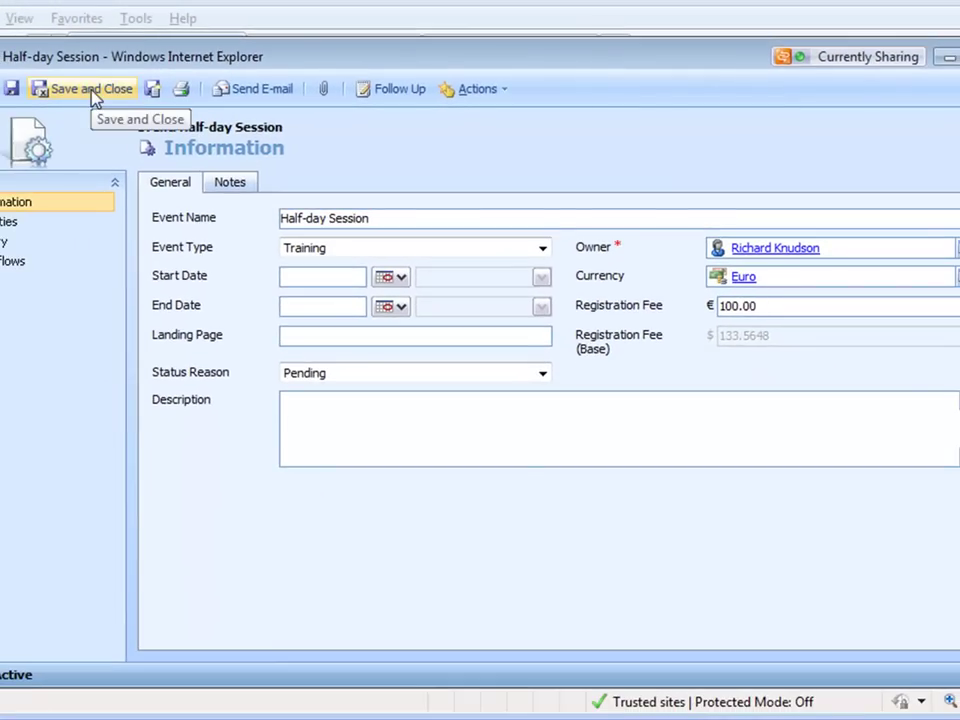
left_click(91, 97)
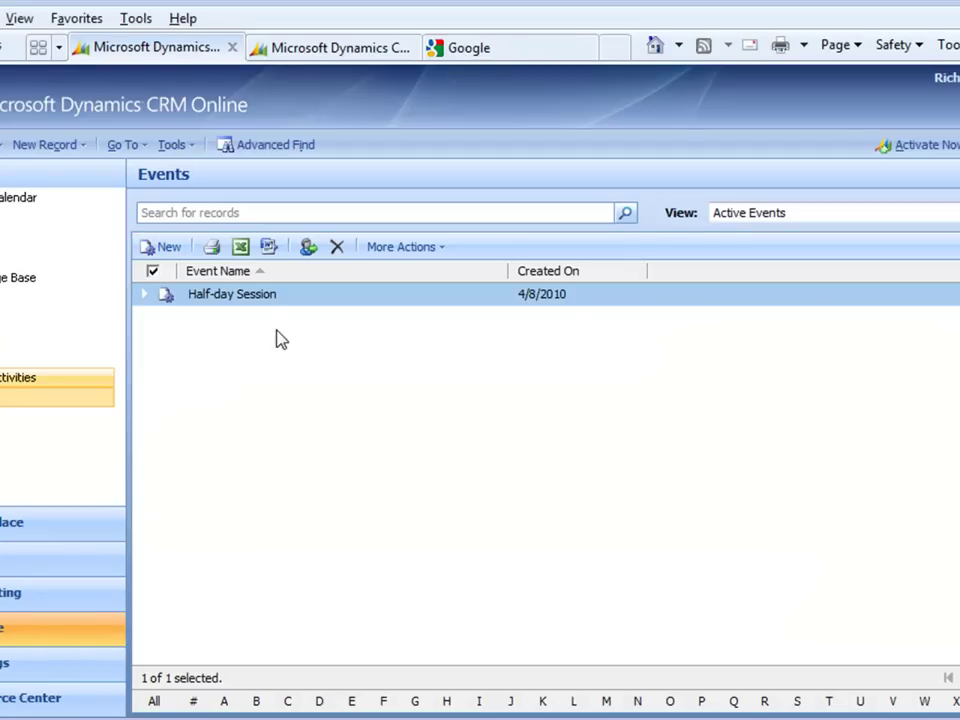
In Settings > Currencies, set the Euro record's rate to 0.9 per USD and save it
left_click(20, 663)
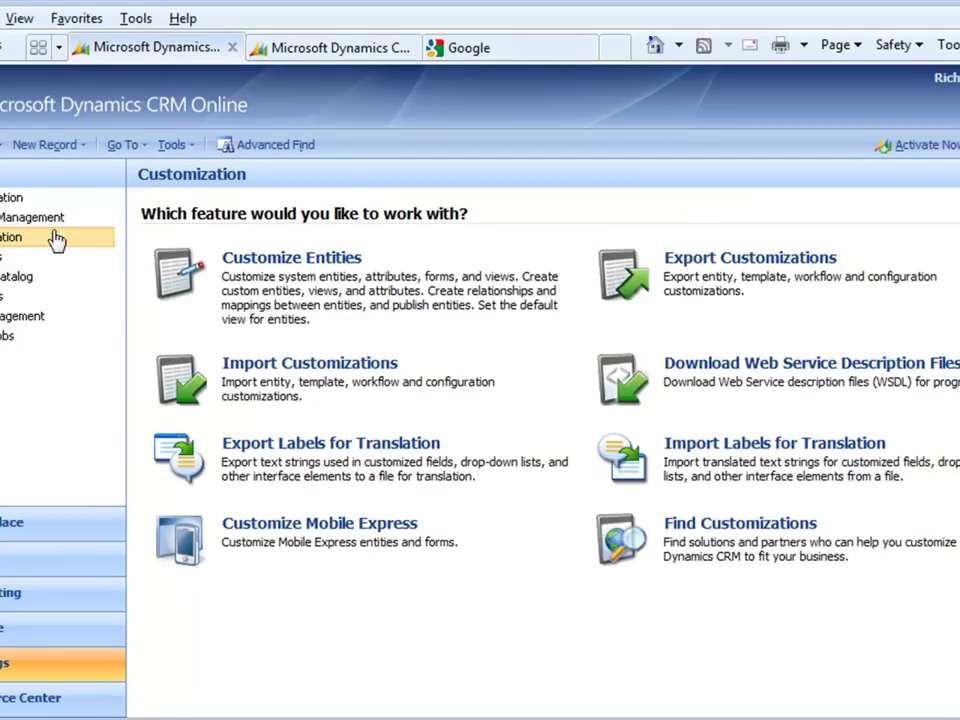
left_click(19, 225)
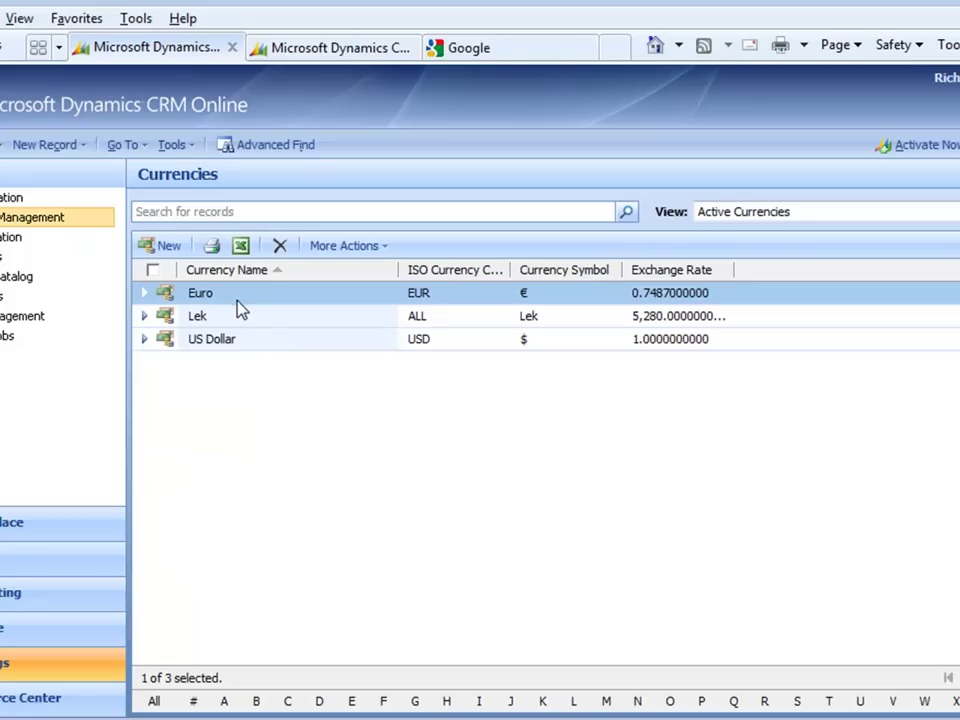
double_click(450, 298)
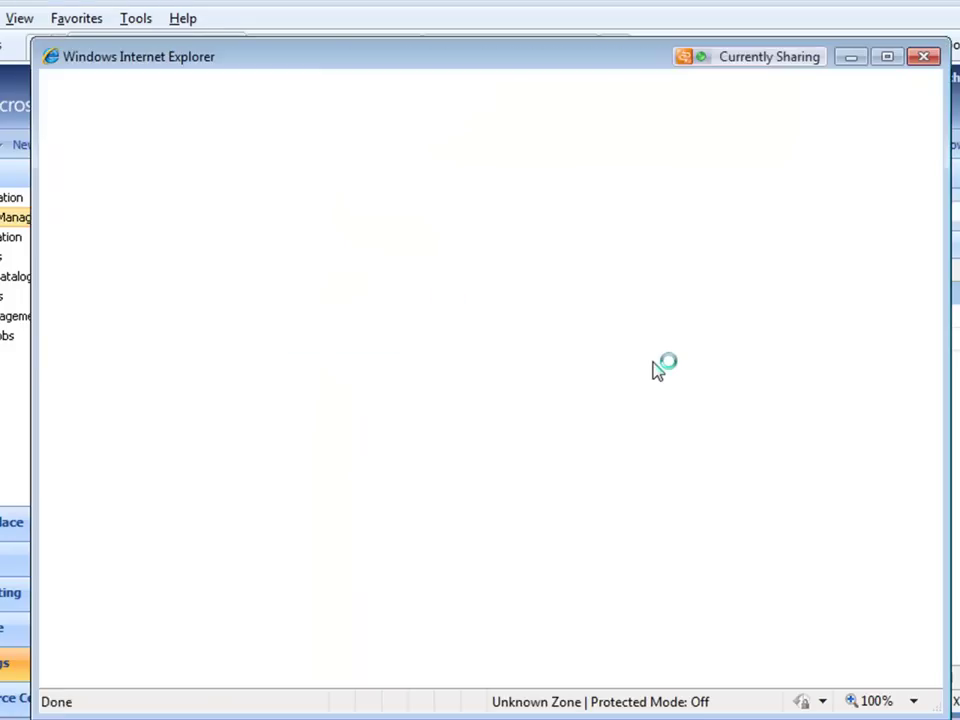
double_click(504, 331)
type("0.")
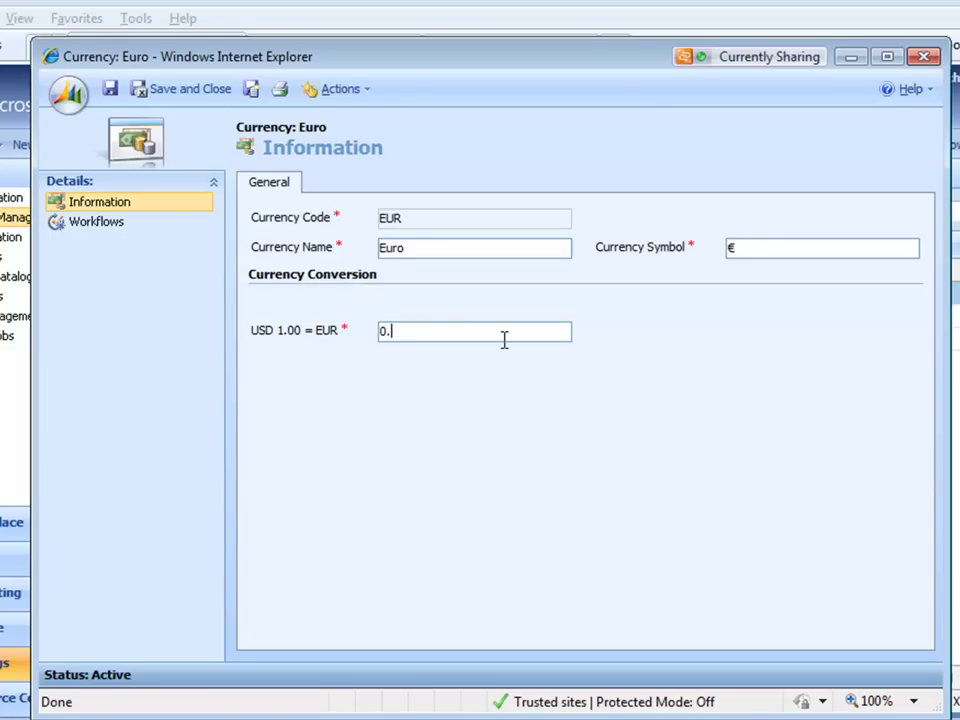
type("79")
left_click(561, 371)
left_click(172, 92)
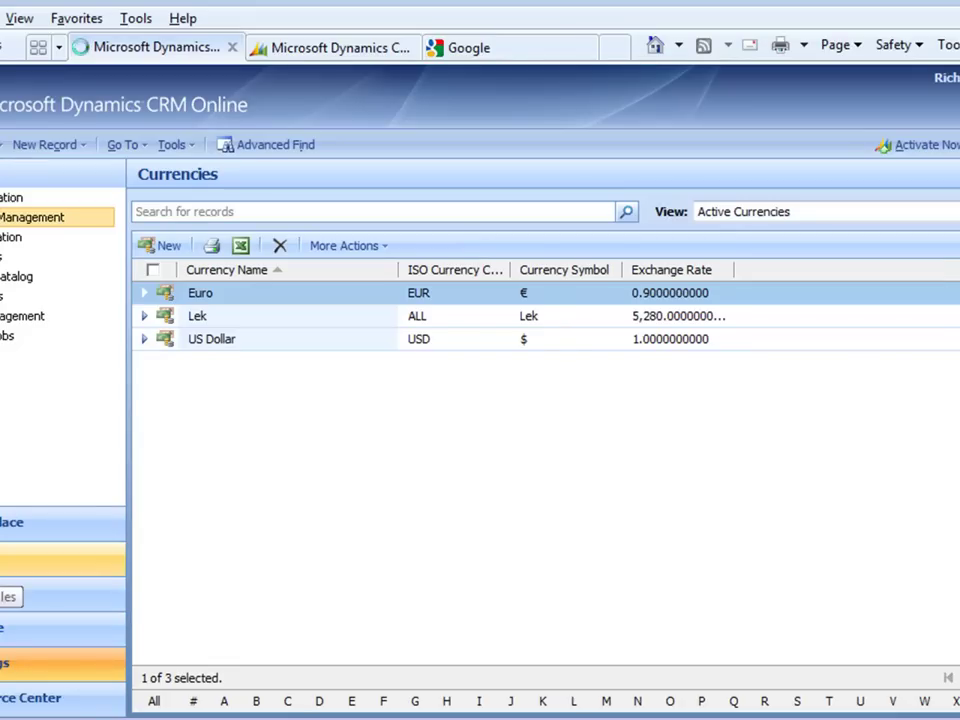
Open the Euro opportunity from the Sales Opportunities list
left_click(5, 565)
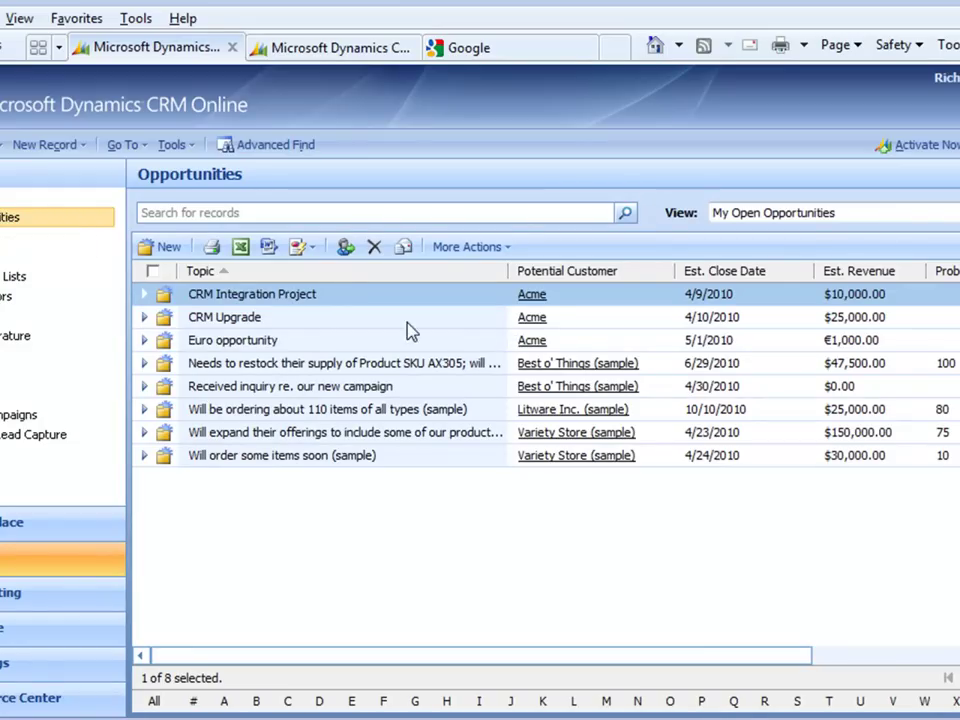
left_click(368, 349)
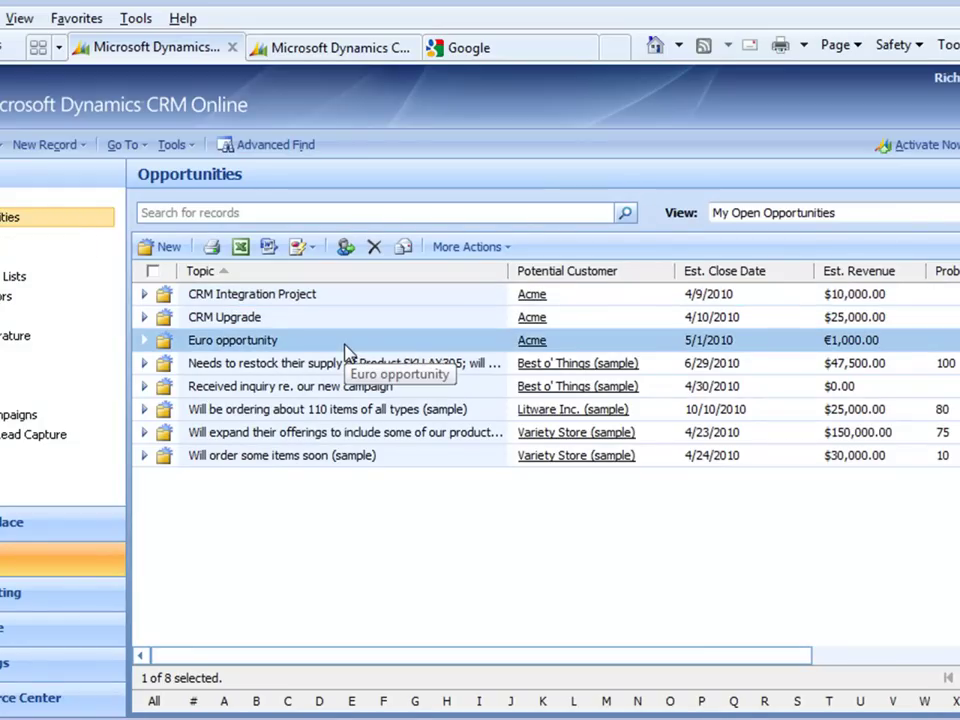
double_click(347, 352)
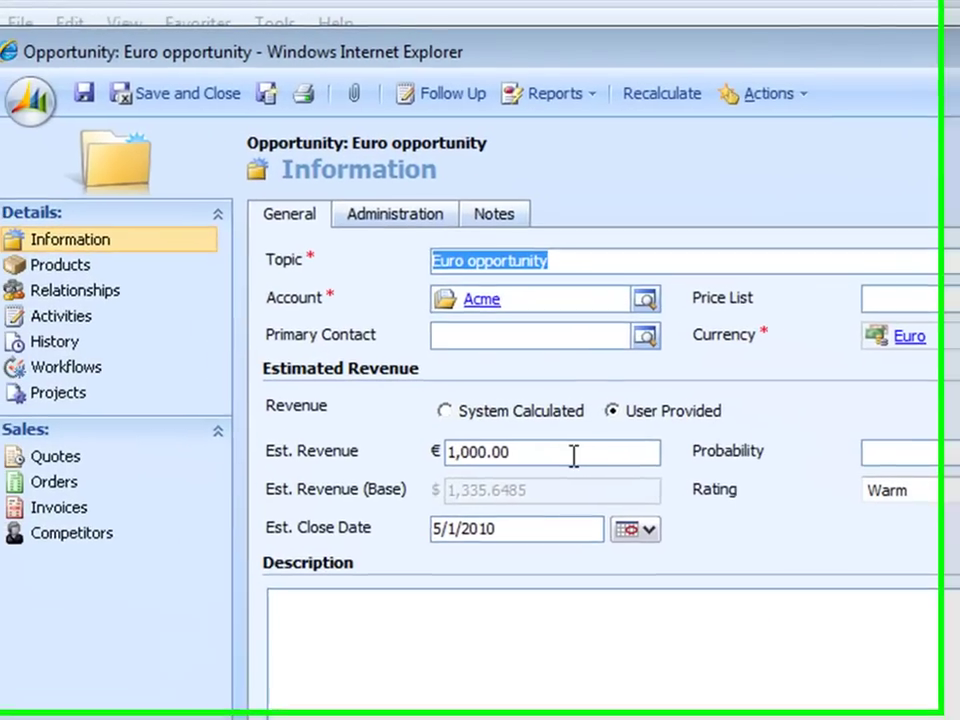
Change Est. Revenue to 1,000.01, save to recalculate base revenue, then save and close
left_click(375, 356)
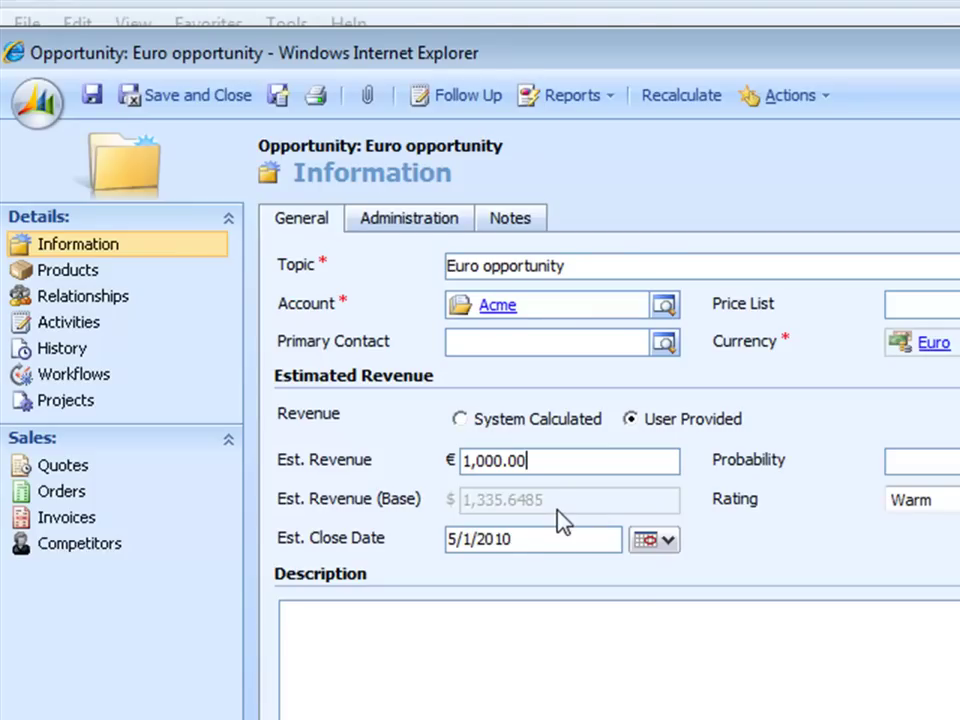
key("BackSpace")
type("1")
key("Tab")
left_click(92, 97)
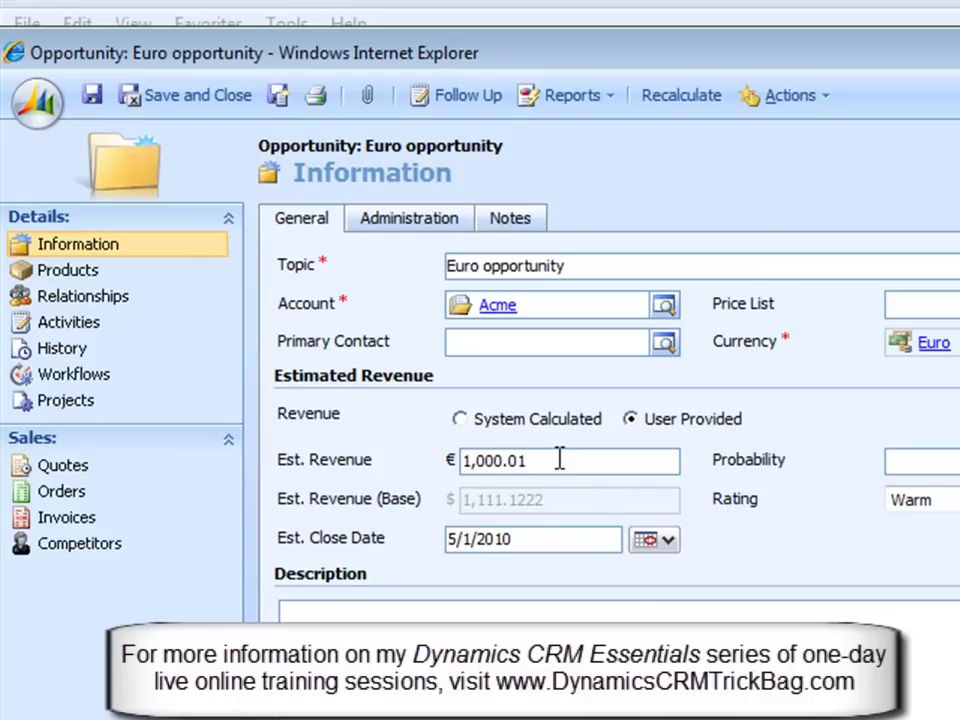
left_click(812, 98)
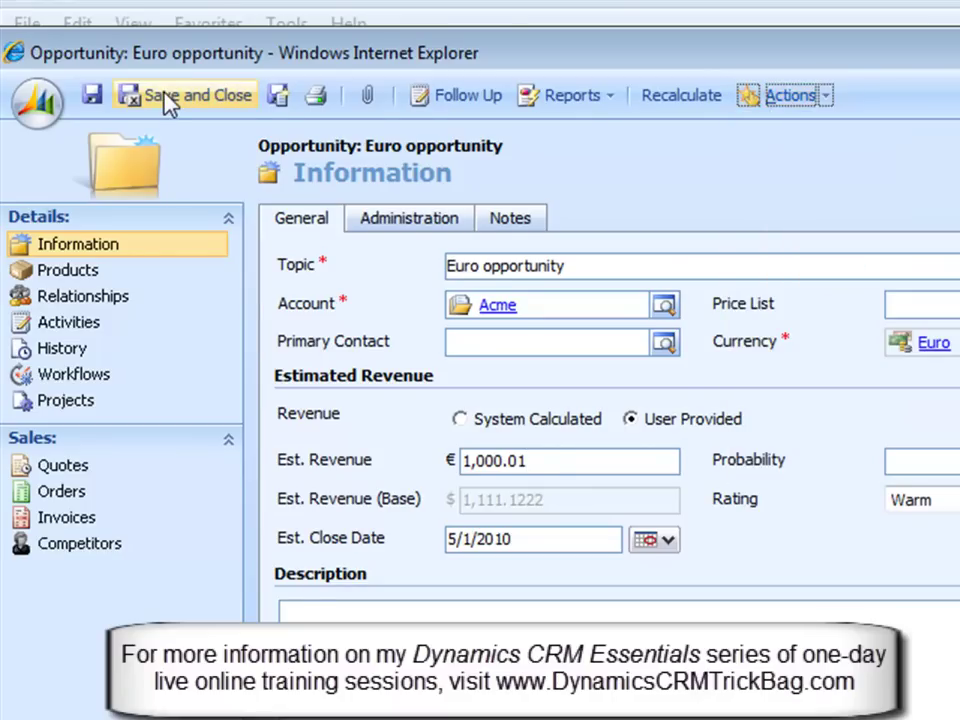
left_click(164, 95)
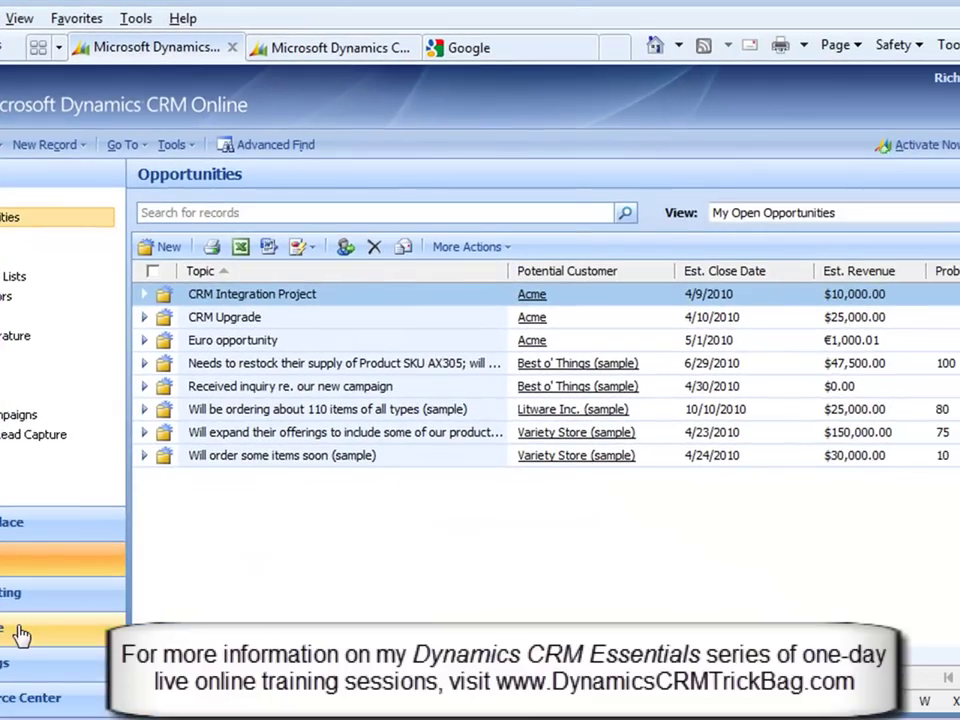
Open Half-day Session from Events, change its Registration Fee to 100.01, and save
left_click(41, 665)
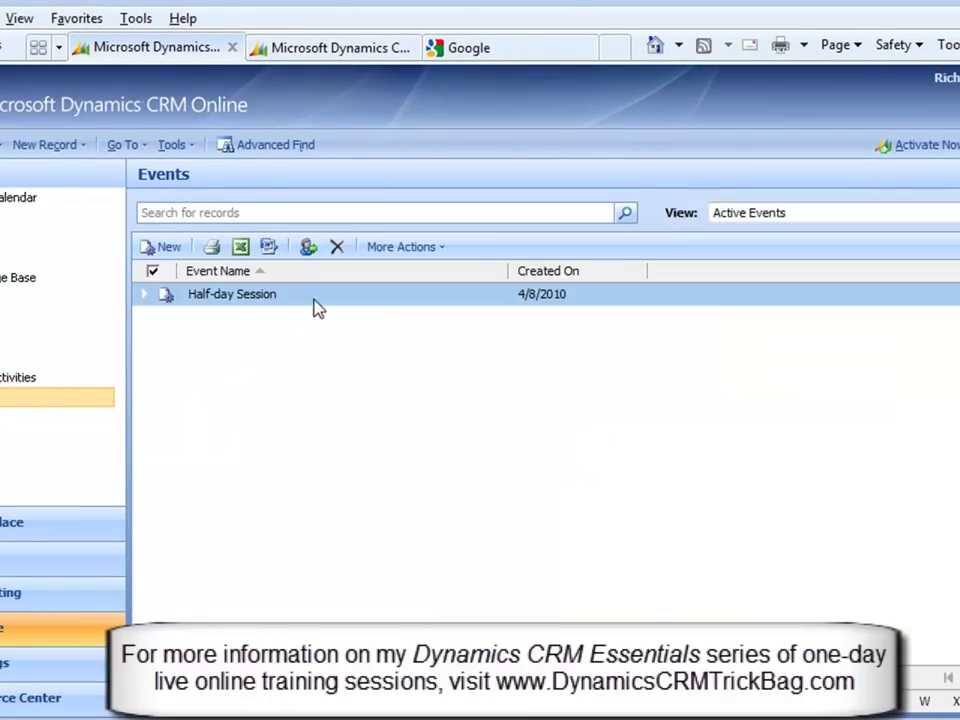
double_click(313, 296)
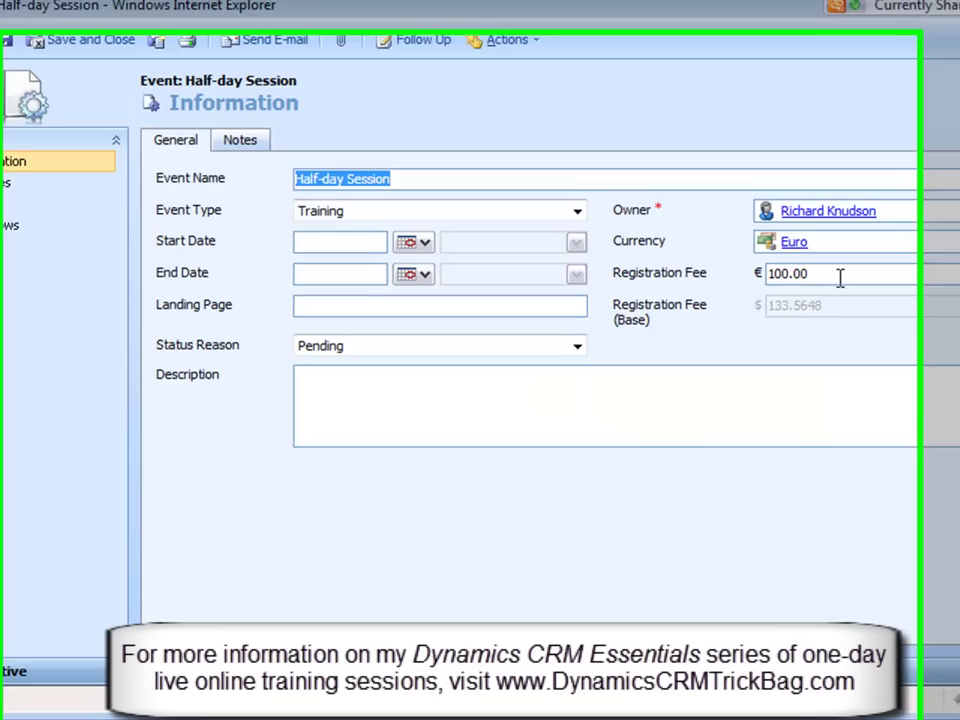
left_click(774, 298)
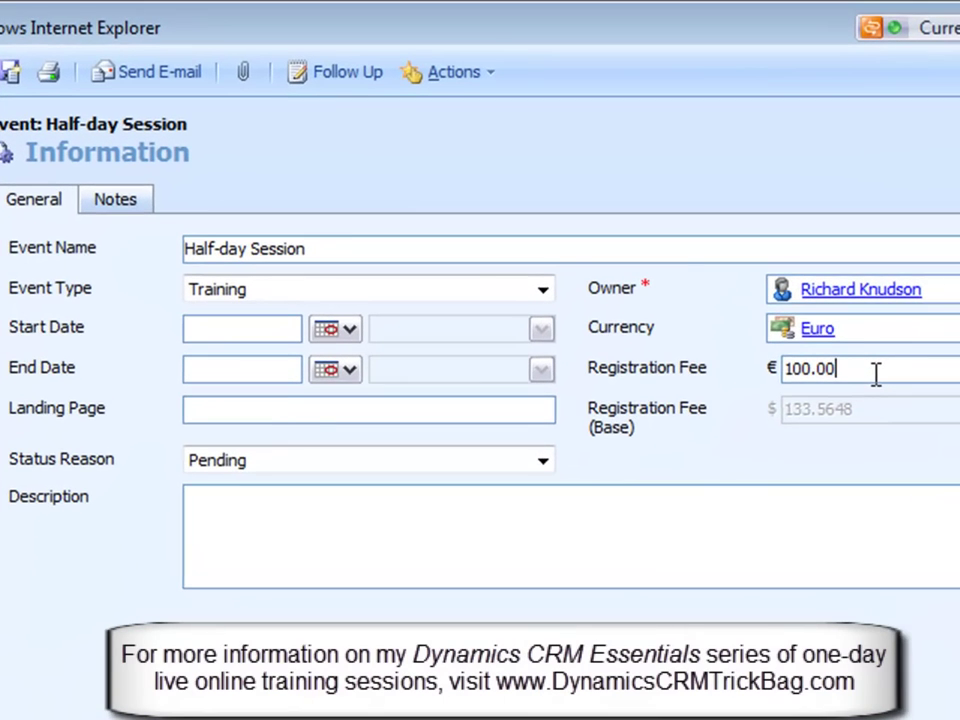
key("BackSpace")
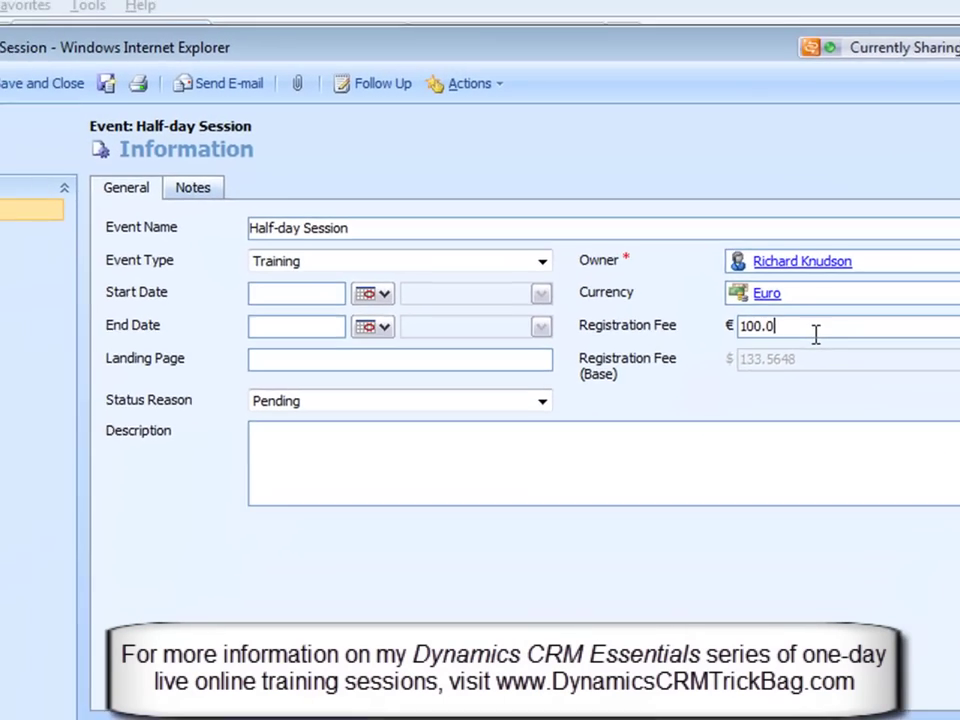
type("1")
left_click(11, 88)
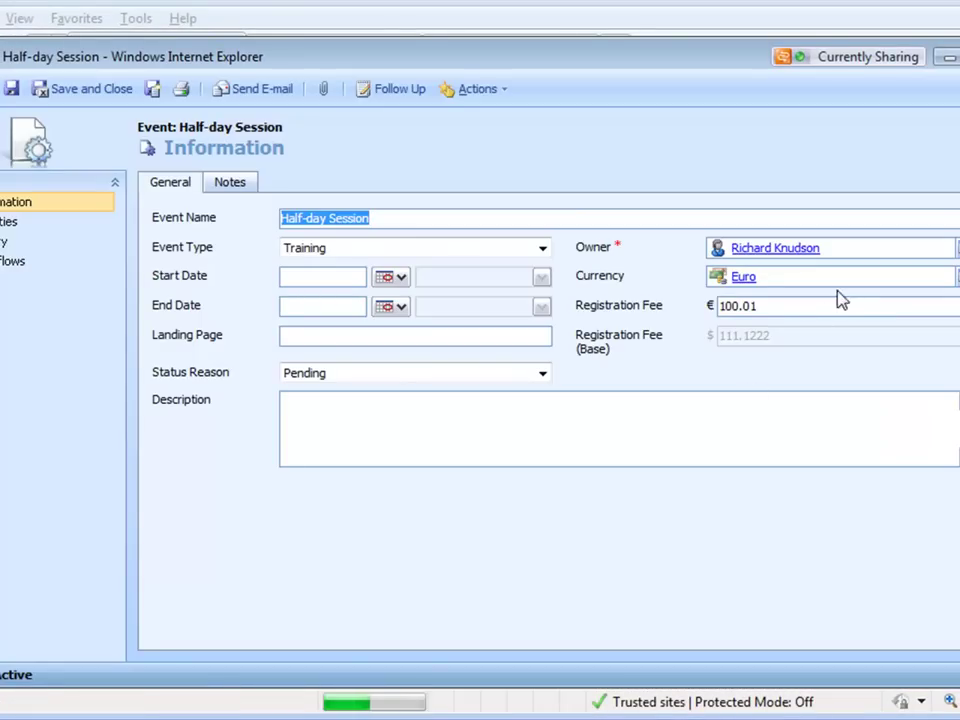
left_click(799, 310)
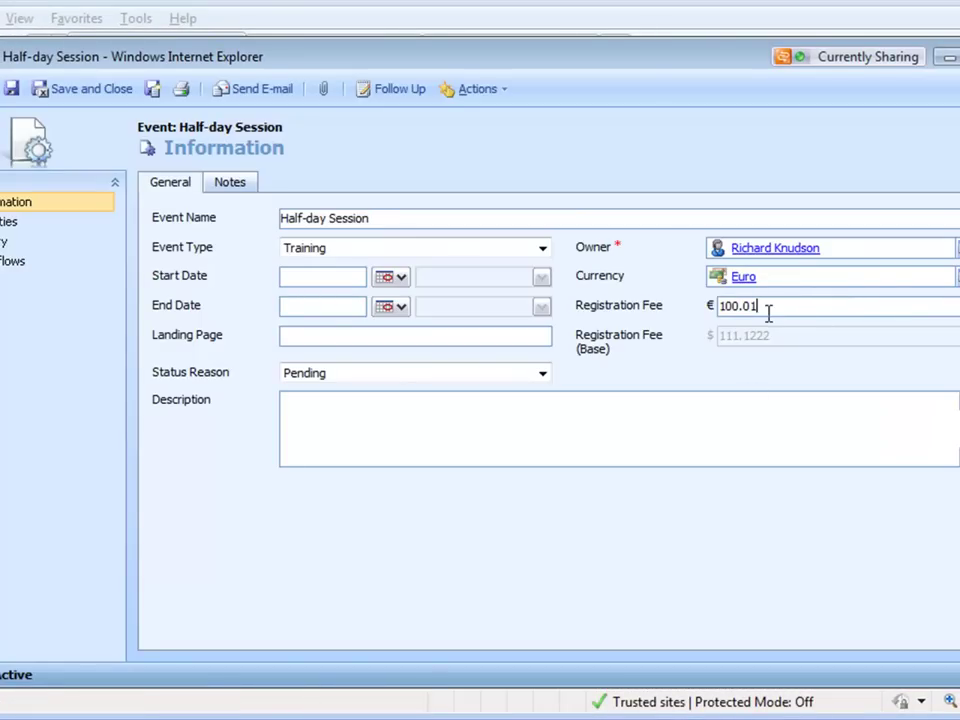